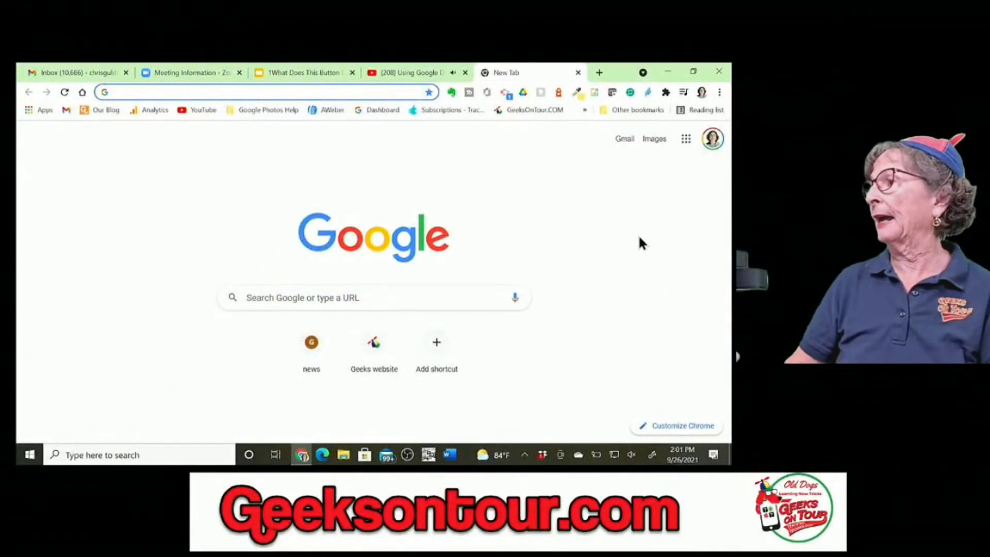
Step: From the Google apps grid, go to Drive and create a new blank Google Docs document
left_click(685, 141)
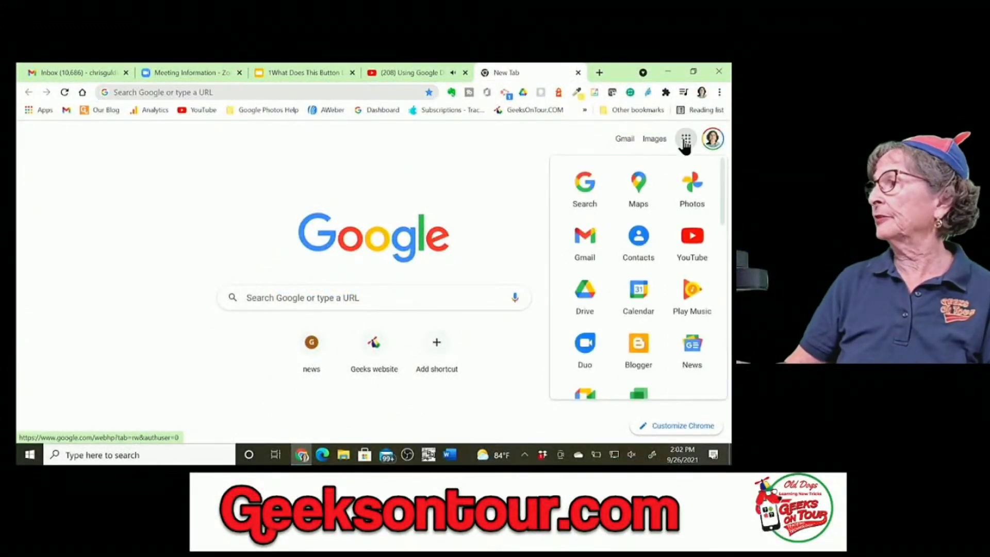
left_click(586, 292)
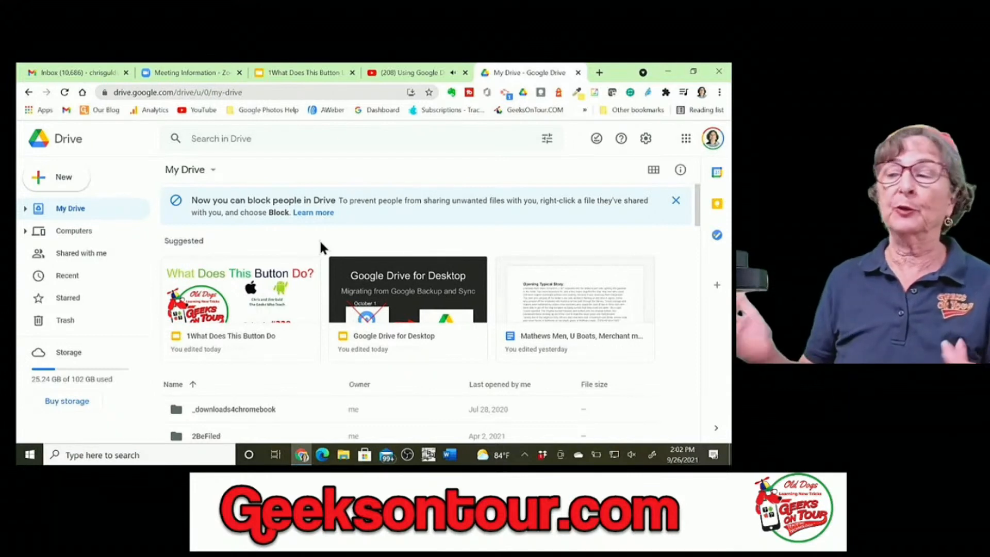
left_click(44, 182)
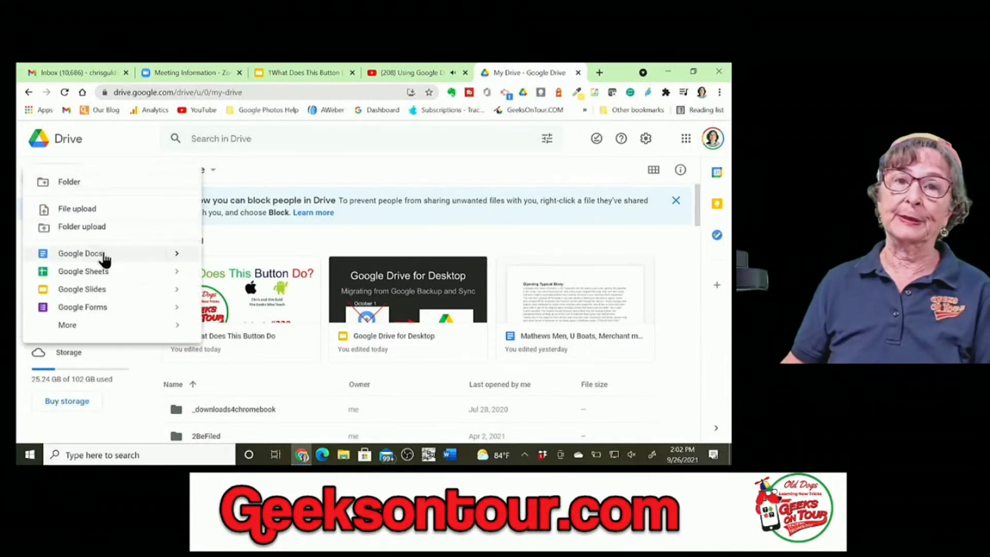
left_click(104, 256)
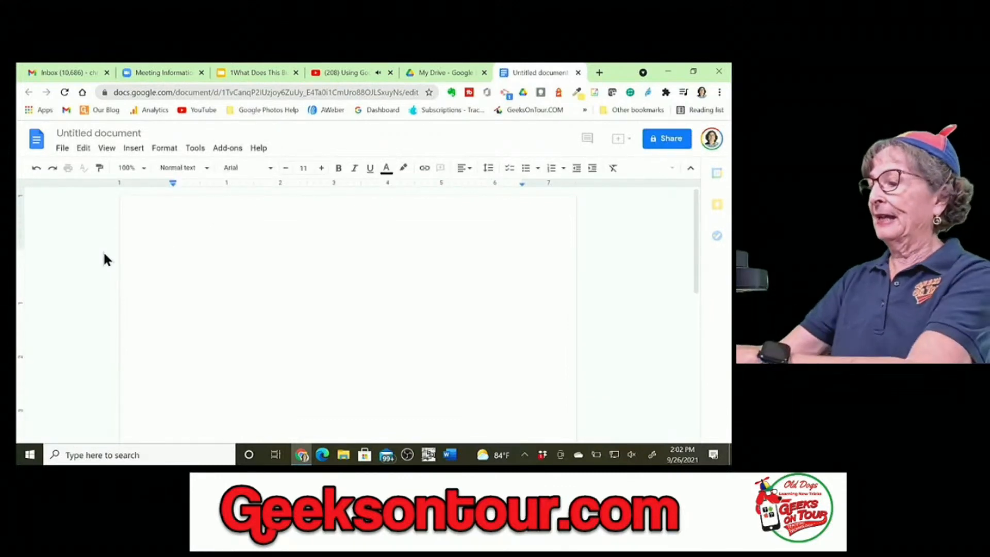
Step: Type the heading 'A shopping list' on the blank page and start a new line
right_click(104, 254)
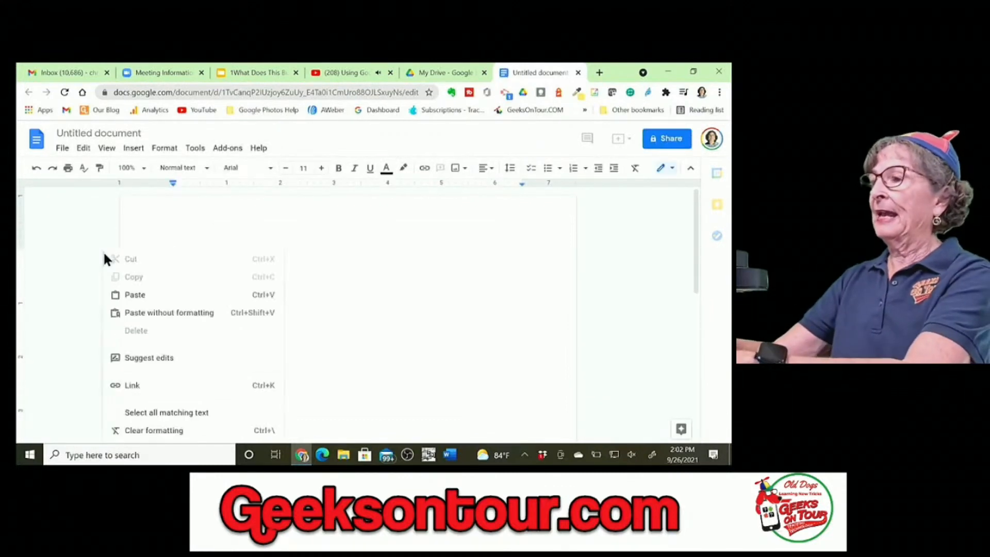
left_click(257, 227)
type("A")
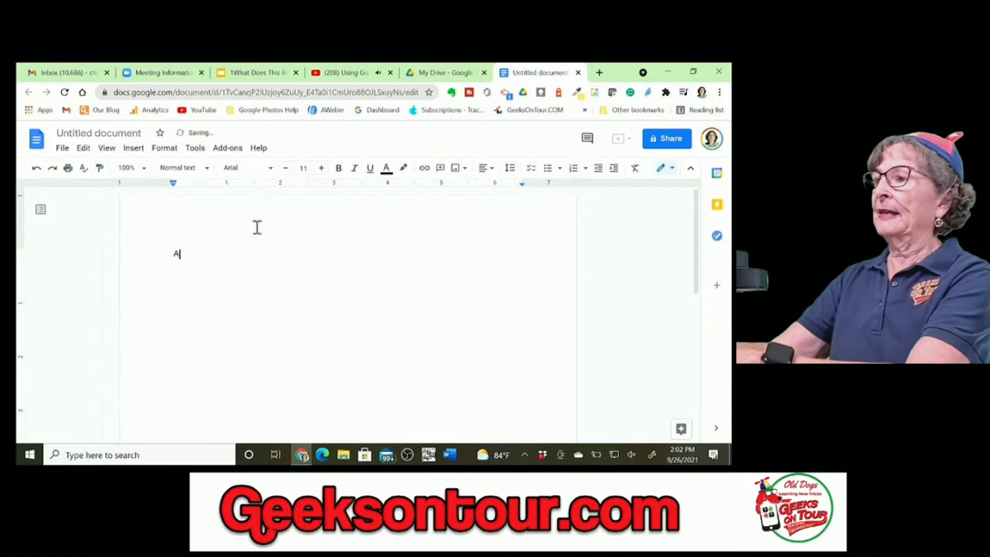
type(" shopping list")
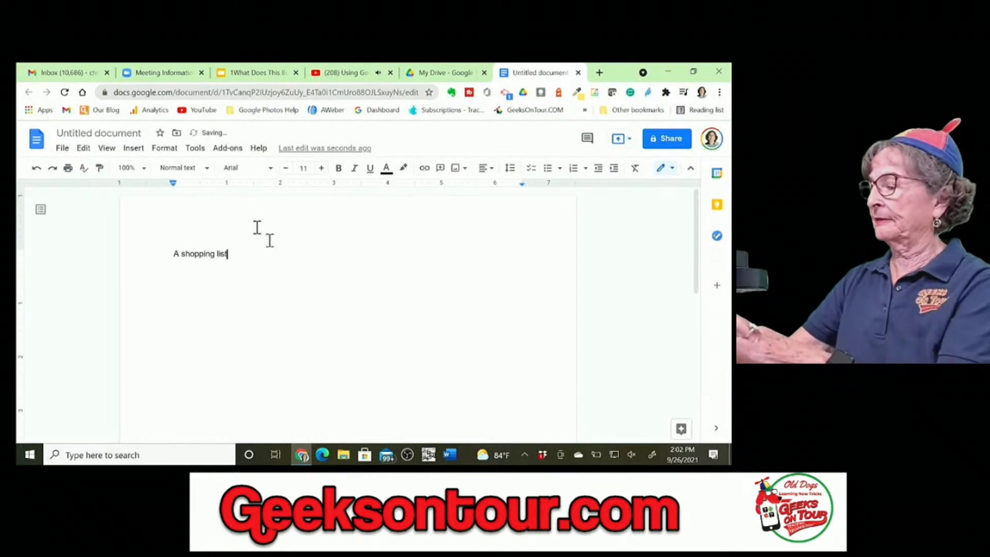
key("Return")
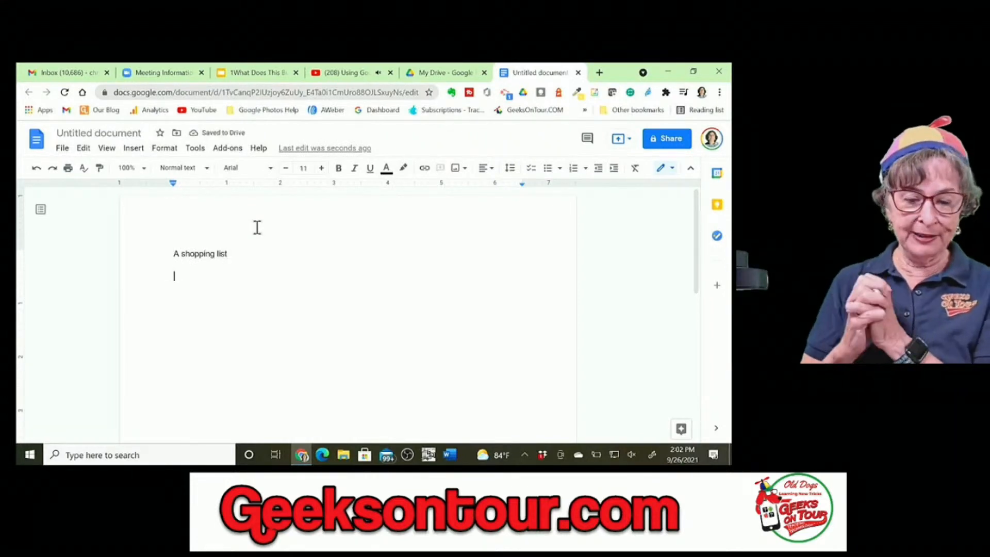
Step: List Cheese, Lettuce, Apples and Kombucha on separate lines below the heading
type("cheese")
key("Return")
type("lettuc3e")
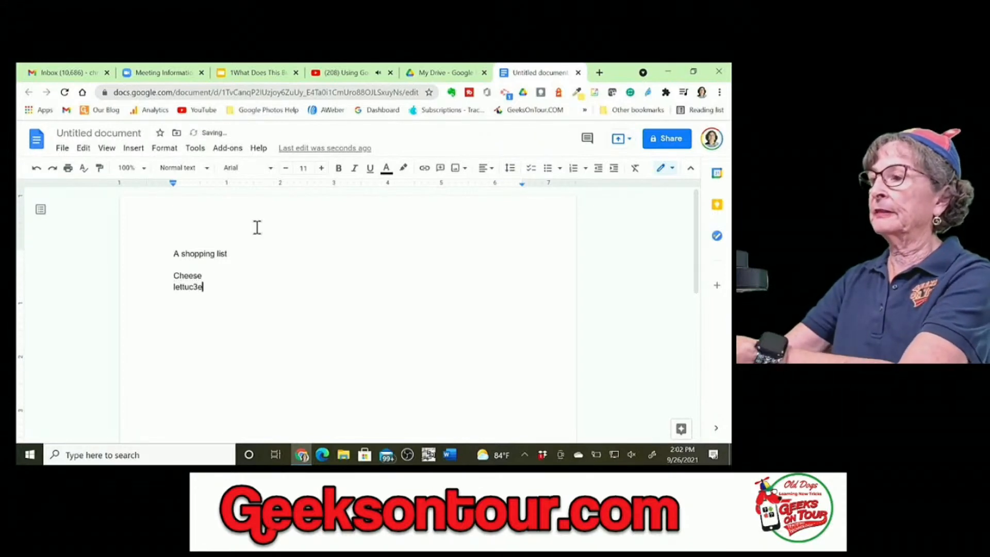
key("BackSpace")
key("BackSpace")
type("e")
key("Return")
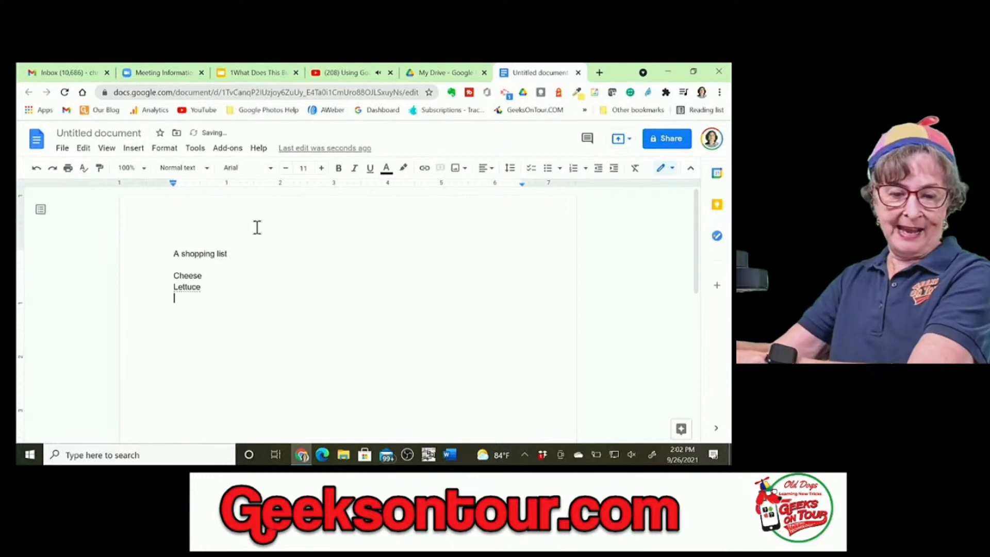
type("apples")
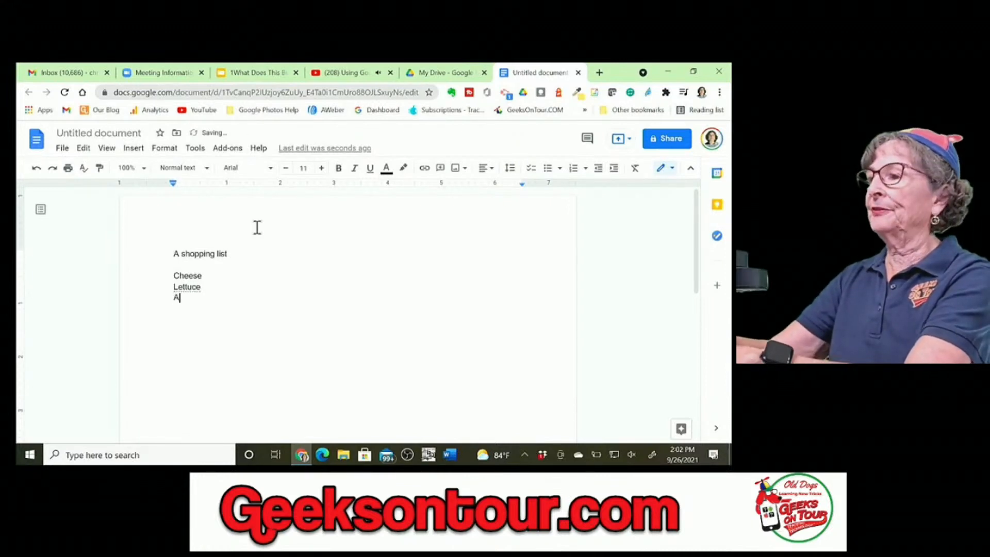
key("Return")
type("K")
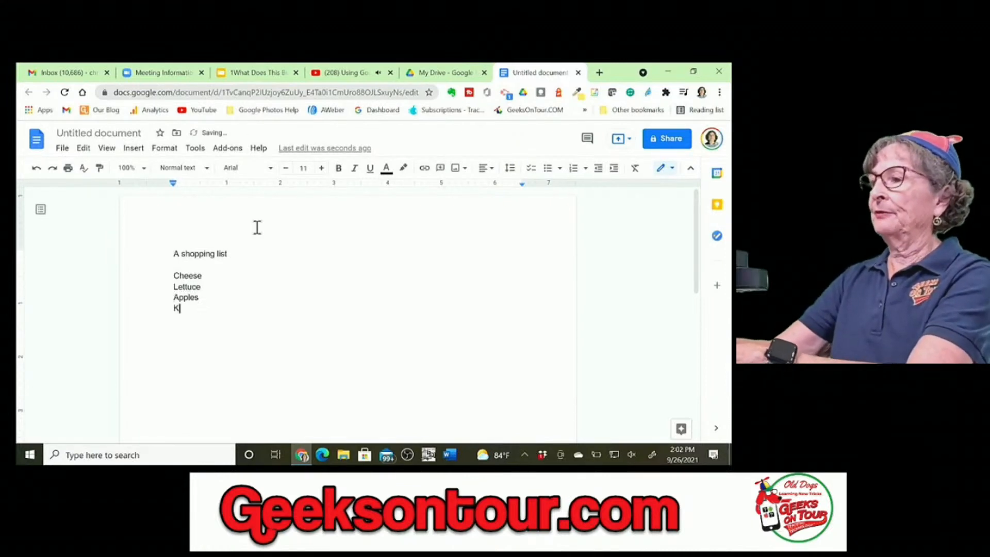
type("ombucha")
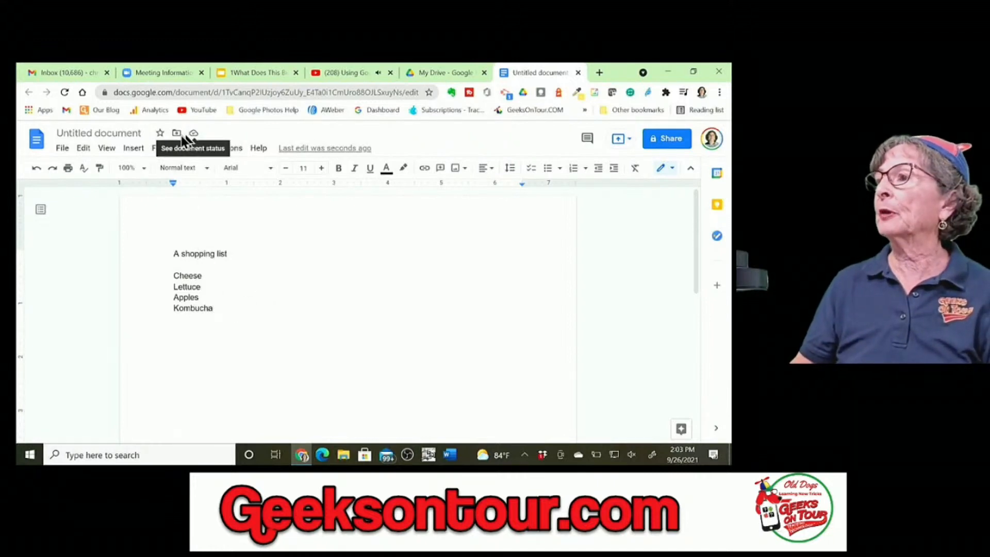
Step: Title the document 'A shopping list' and move it from My Drive into the personal folder
left_click(125, 133)
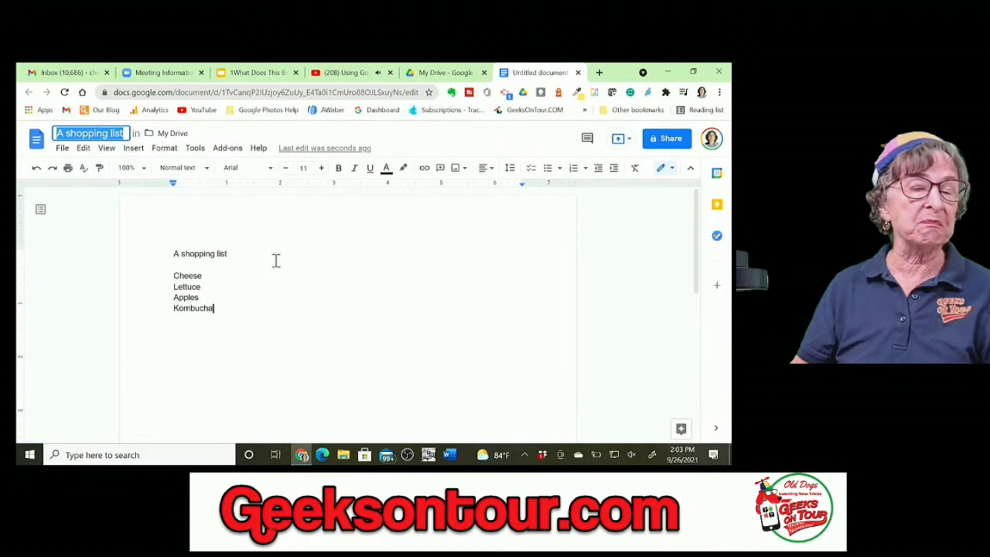
left_click(166, 133)
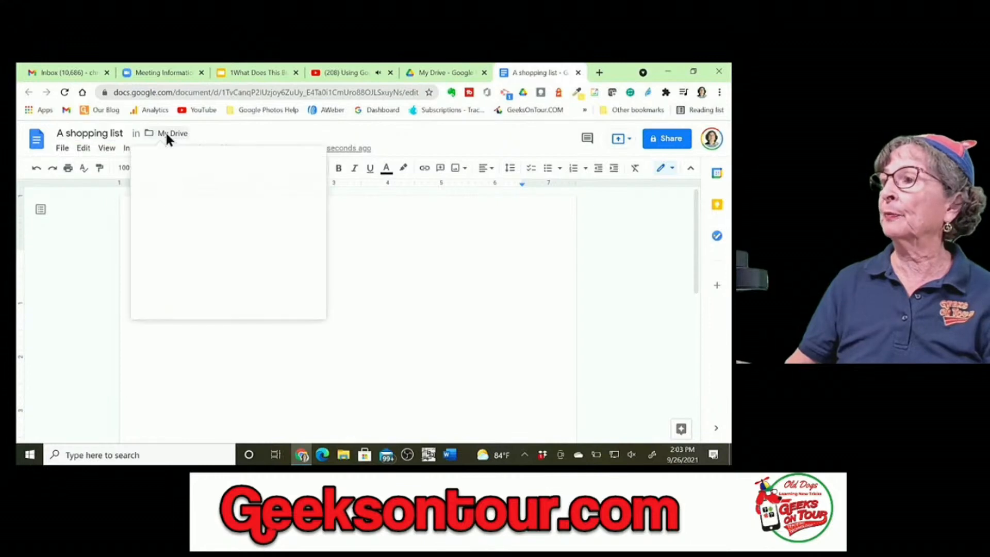
scroll(235, 252, "down", 5)
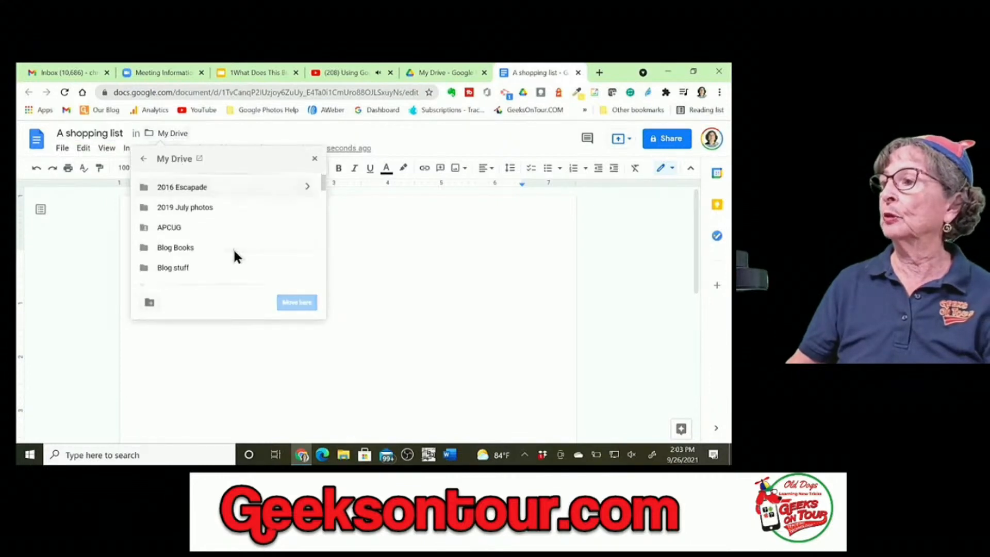
scroll(234, 252, "down", 2)
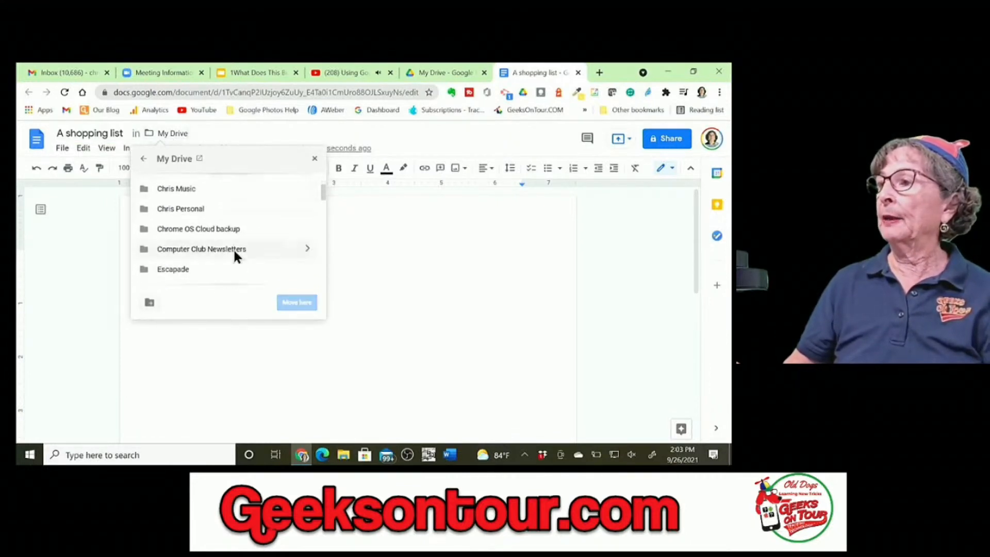
double_click(191, 209)
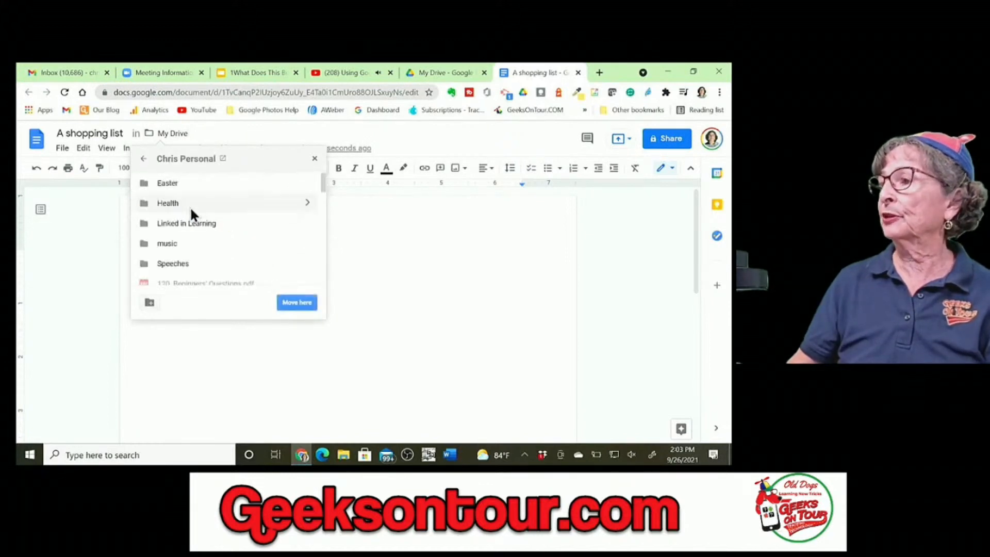
left_click(297, 303)
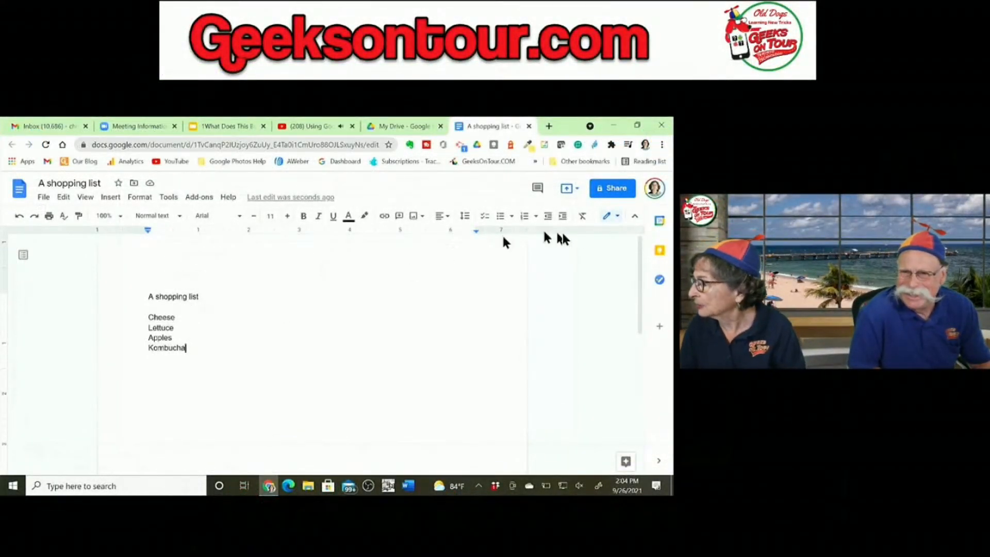
Step: Share the document with the collaborator's e-mail address as an Editor and send the invitation
right_click(620, 193)
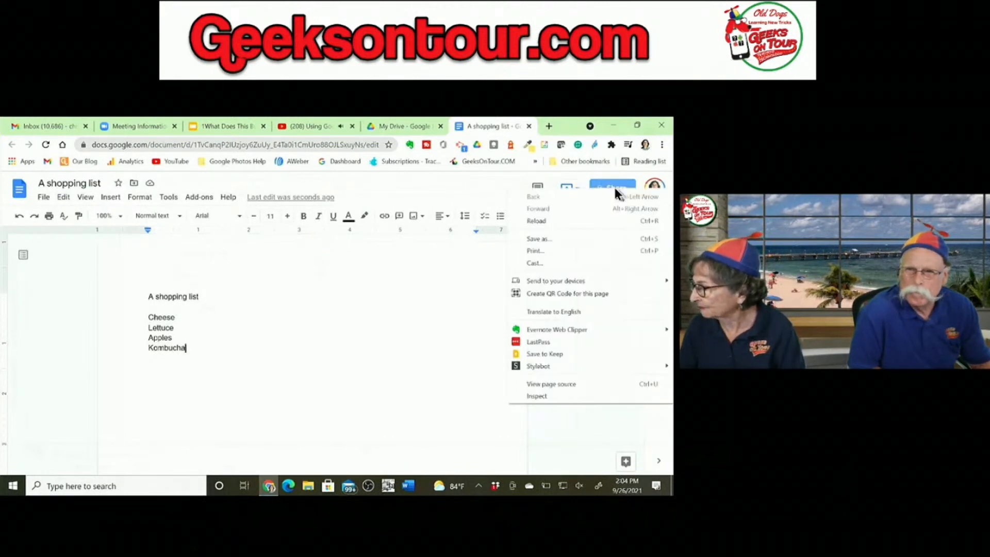
left_click(609, 186)
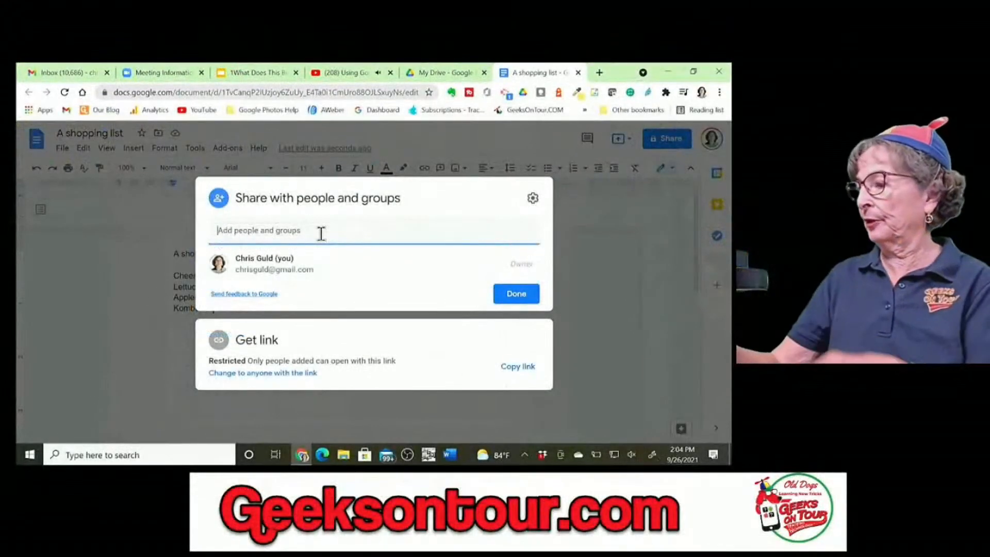
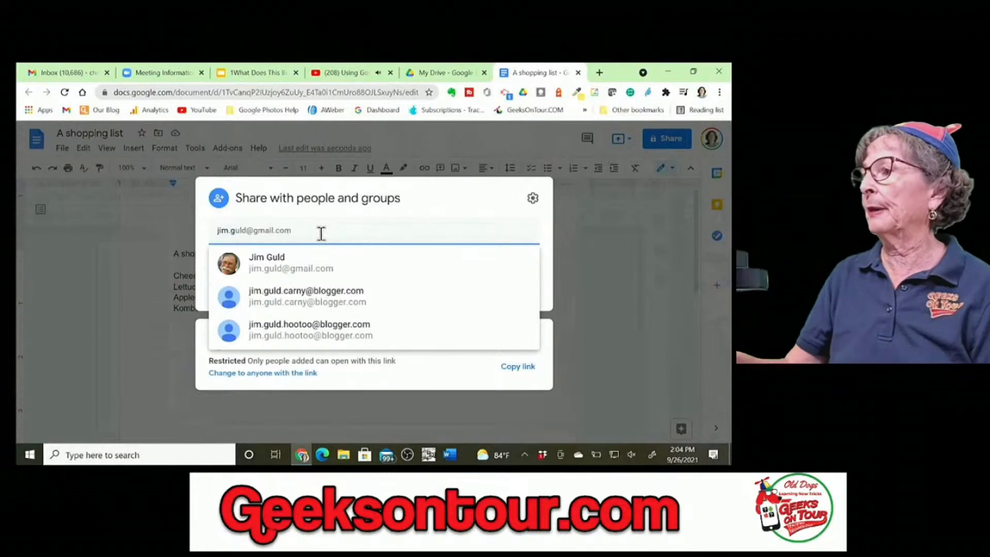
left_click(289, 264)
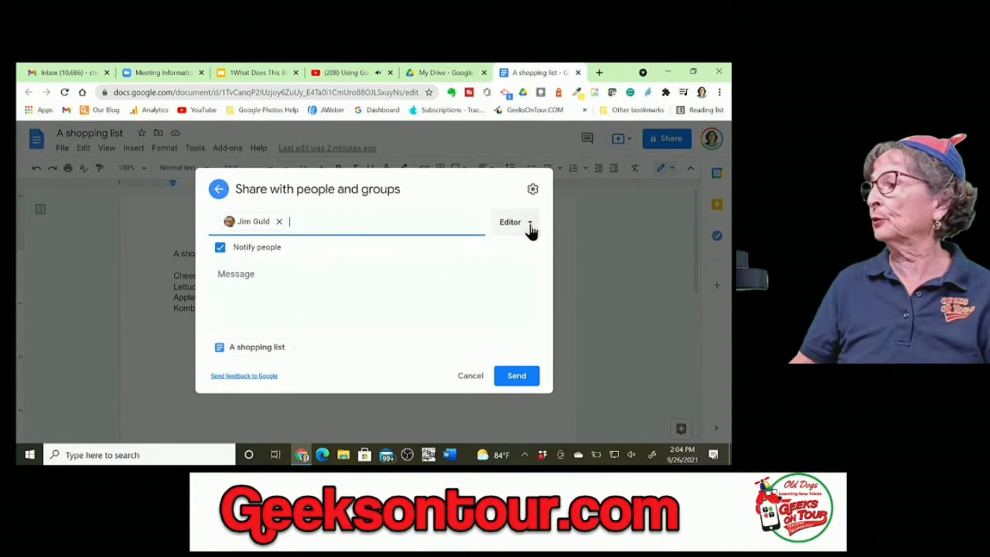
left_click(517, 381)
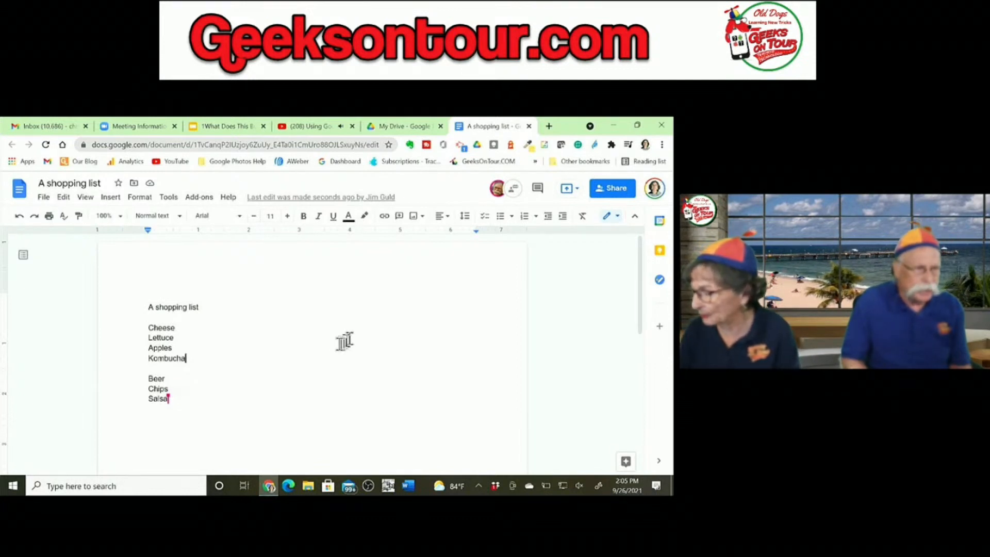
Step: Insert Wine on its own line above Cheese, then close the document tab
left_click(148, 327)
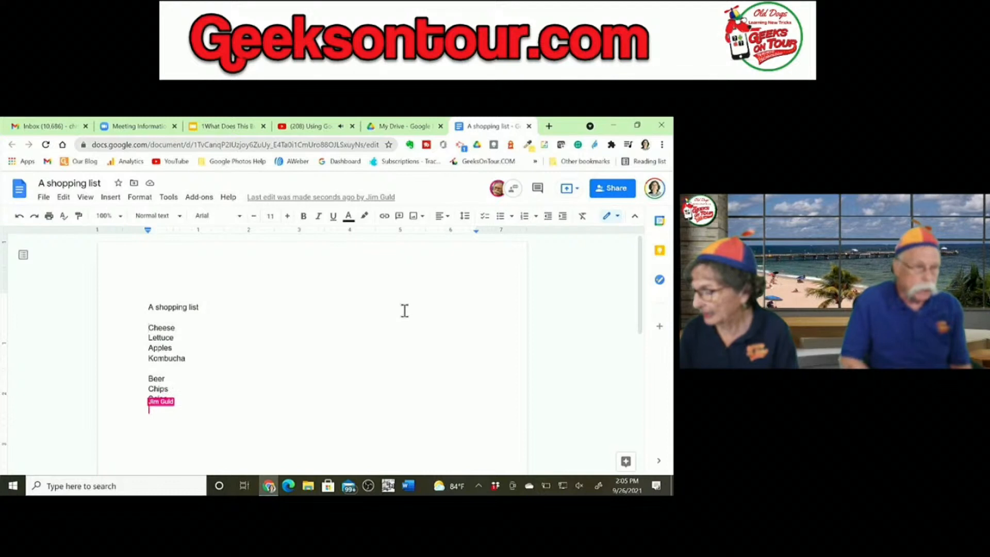
type("Wine")
key("Return")
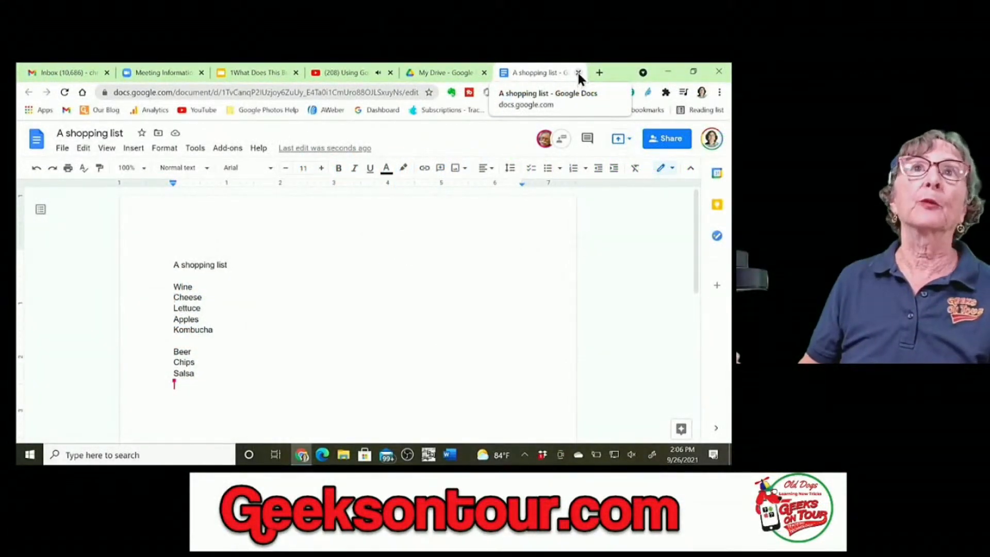
left_click(578, 72)
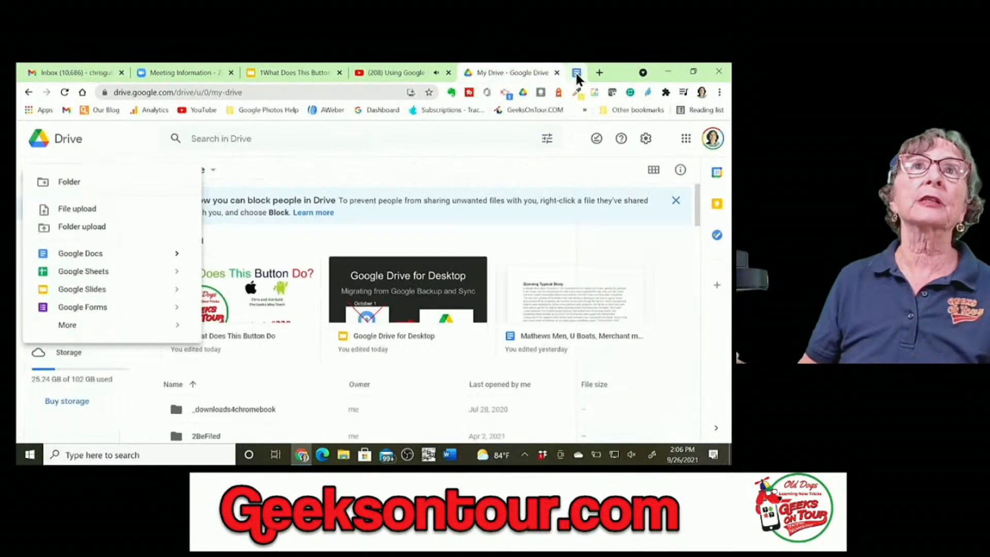
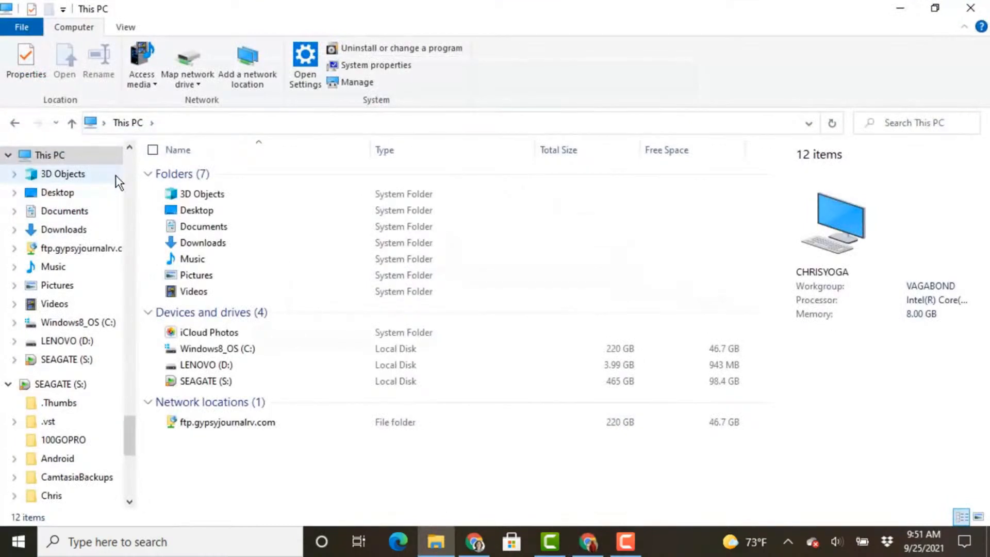
double_click(200, 278)
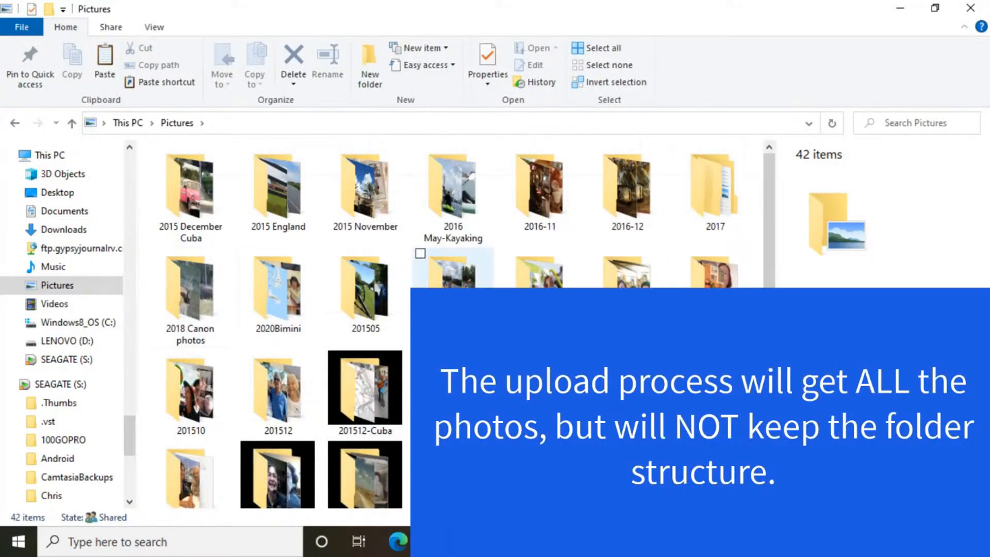
scroll(454, 268, "down", 3)
scroll(523, 401, "up", 3)
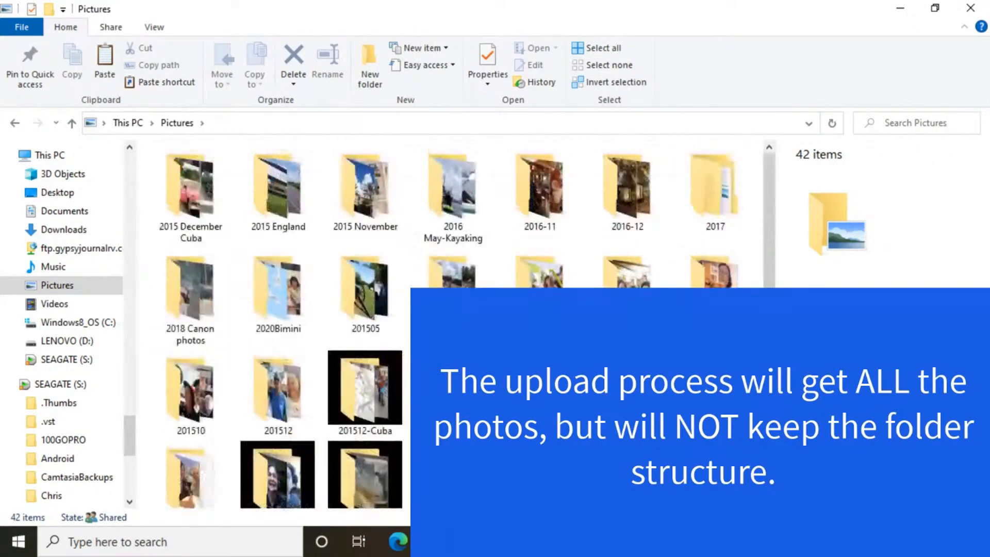
scroll(523, 401, "down", 1)
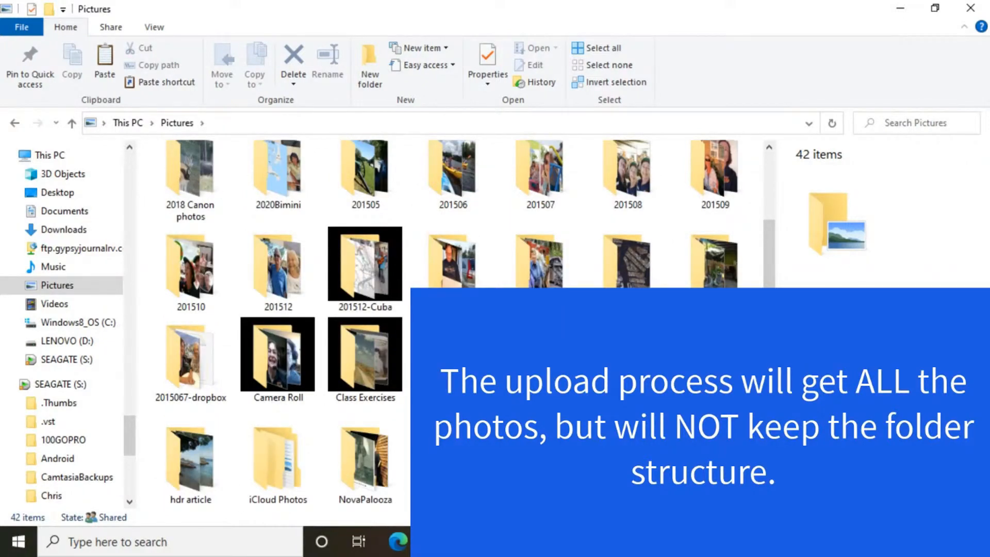
scroll(714, 186, "up", 1)
double_click(714, 187)
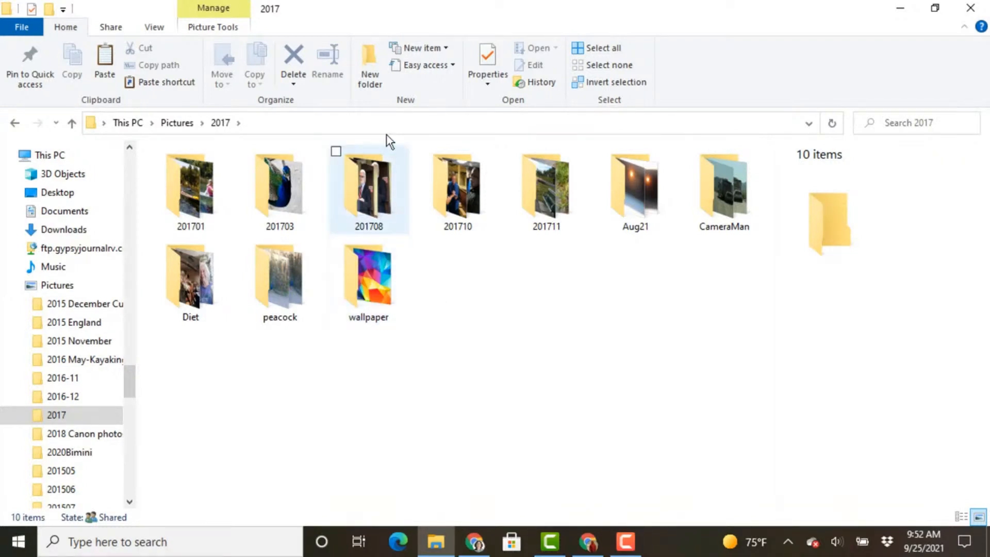
key("F9")
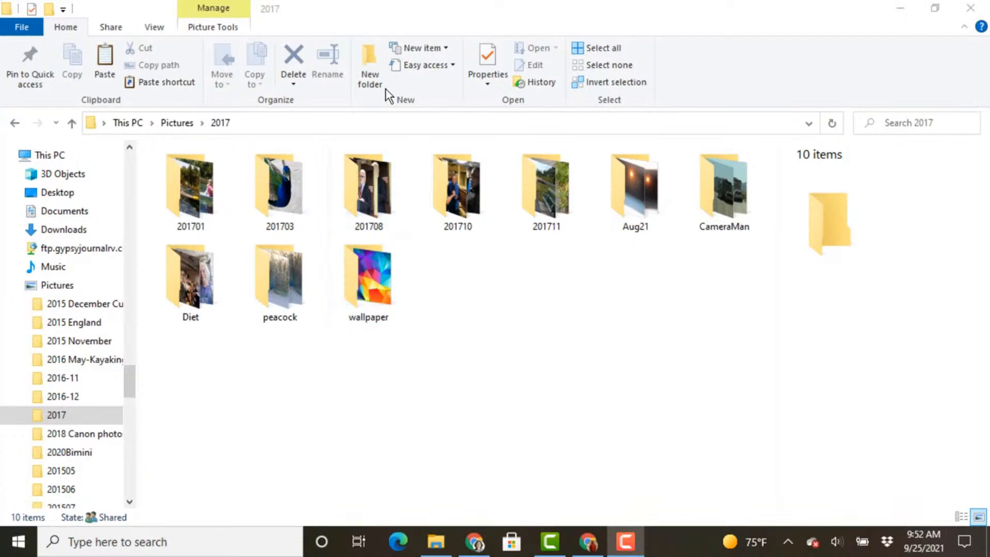
left_click(173, 127)
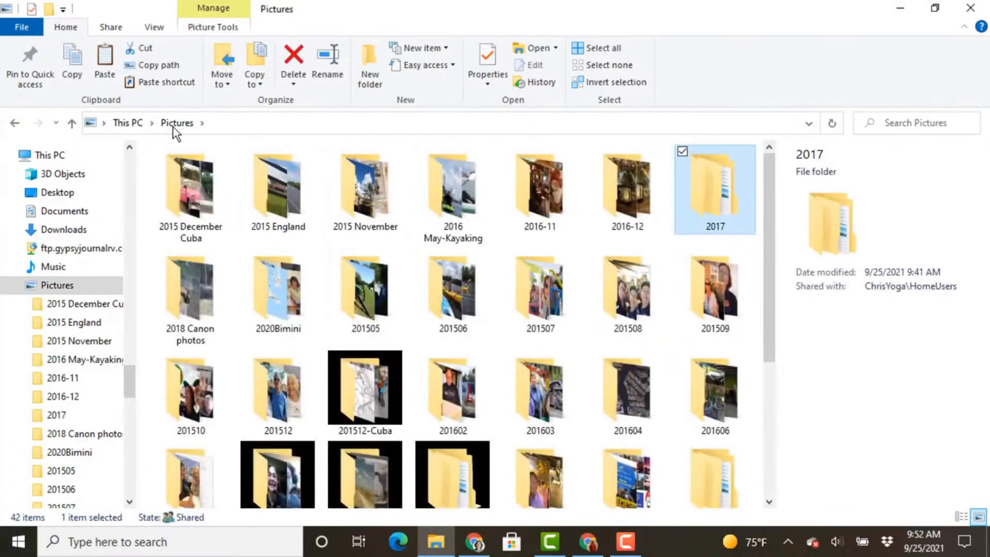
left_click(130, 125)
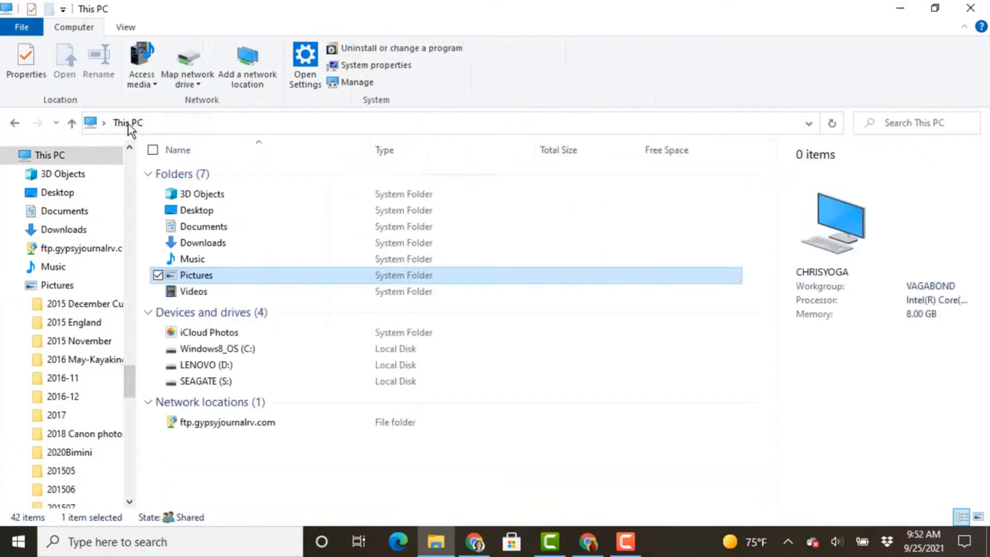
Step: Check the Pictures folder's properties: 35.1 GB across 8,129 files and 145 folders
right_click(204, 279)
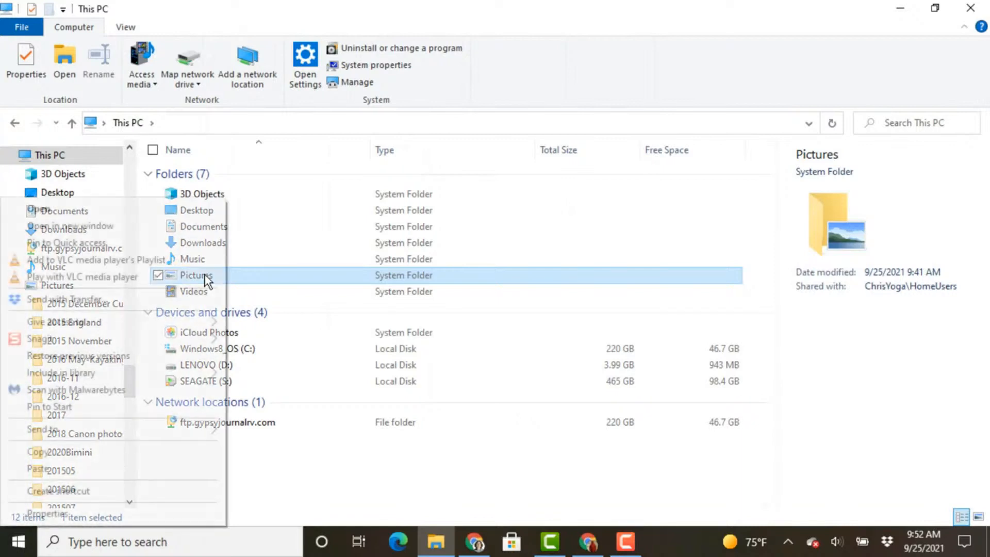
left_click(144, 515)
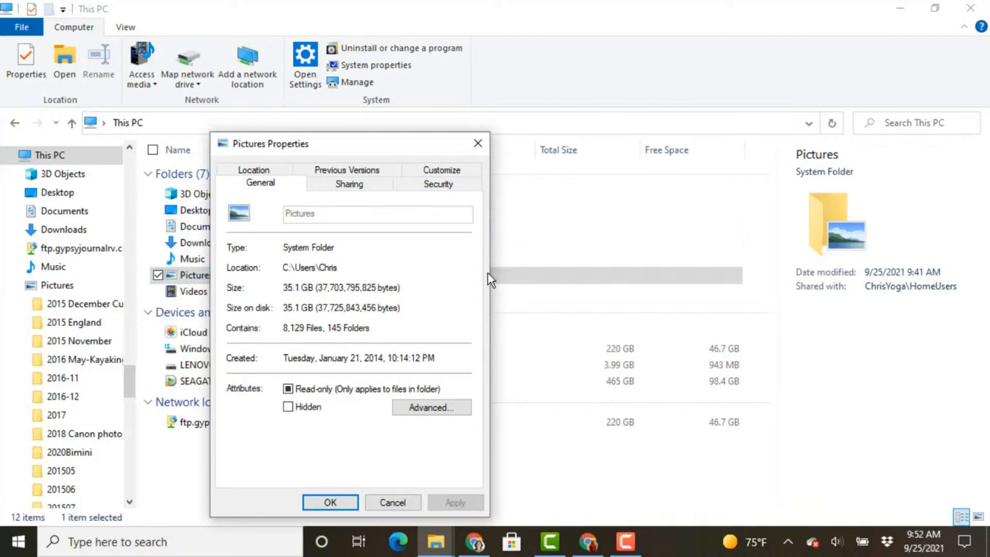
left_click(437, 545)
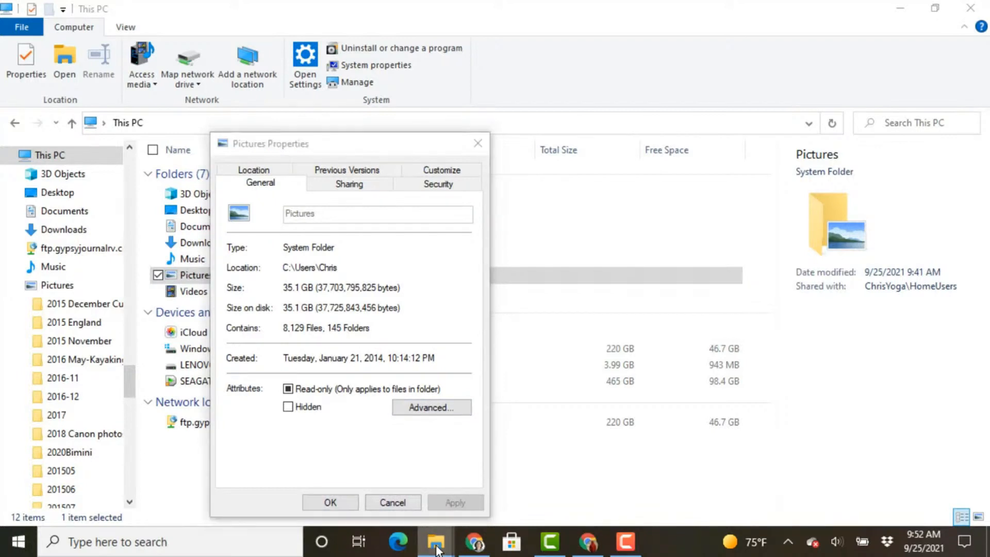
left_click(104, 123)
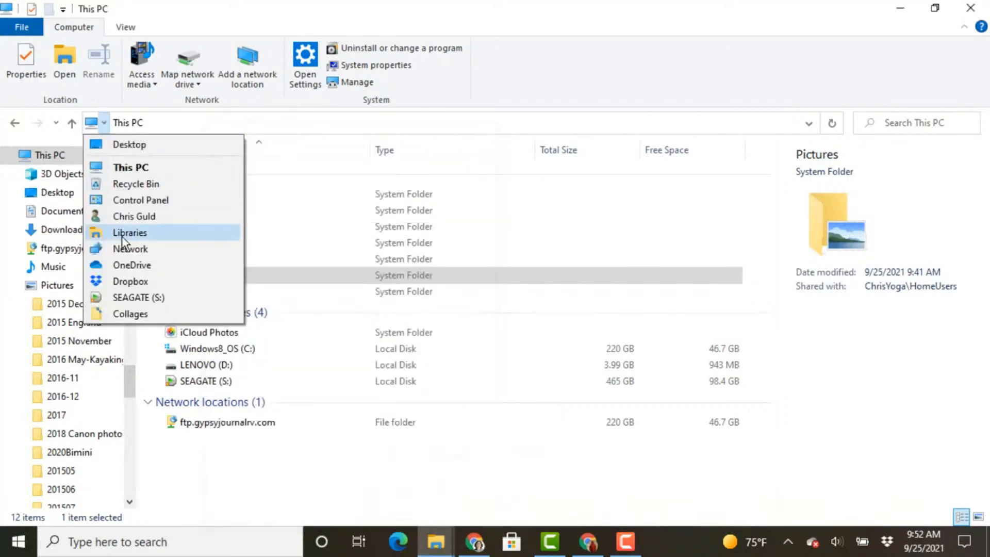
Step: Inspect the five subfolders of JimsPix on SEAGATE (S:), then switch to Google Photos
left_click(141, 297)
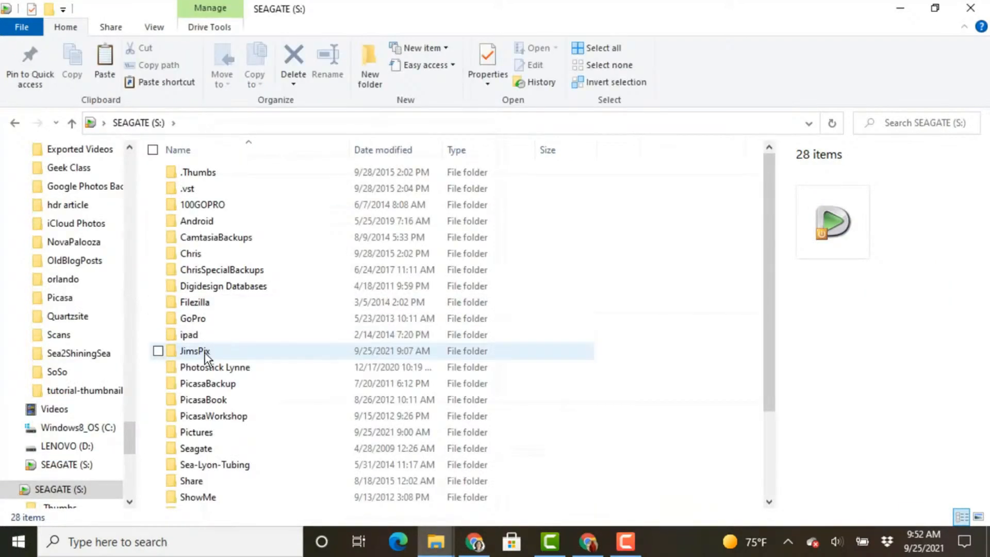
left_click(190, 351)
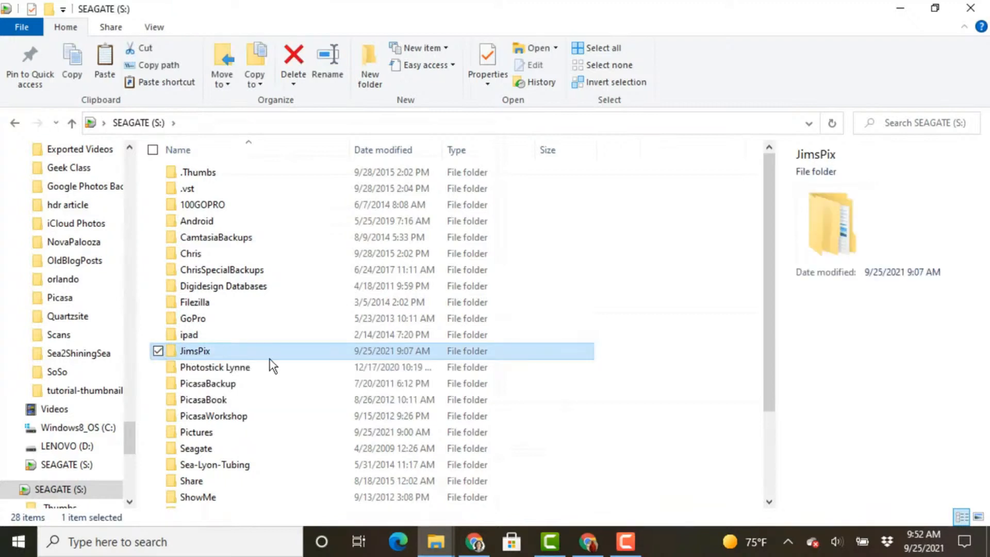
double_click(192, 352)
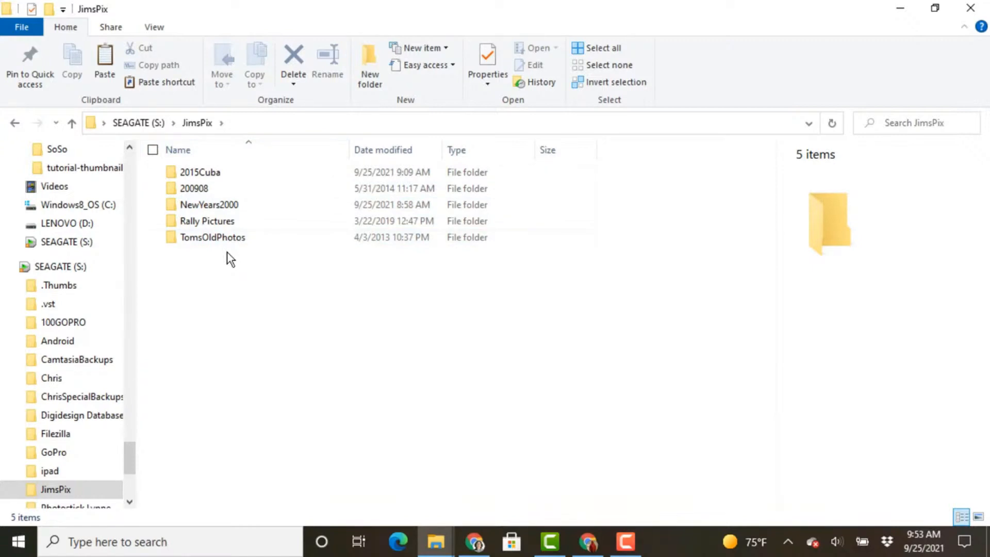
left_click(134, 123)
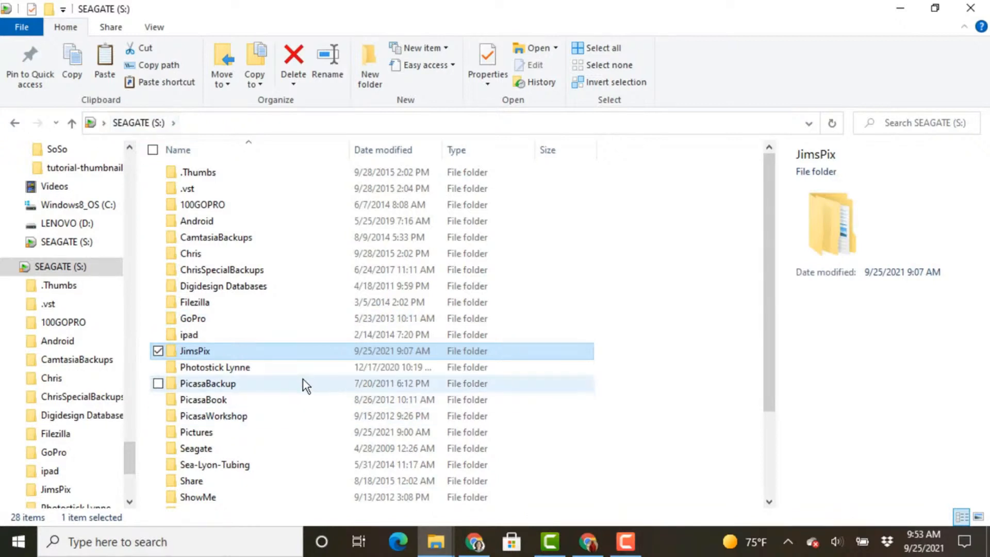
left_click(587, 546)
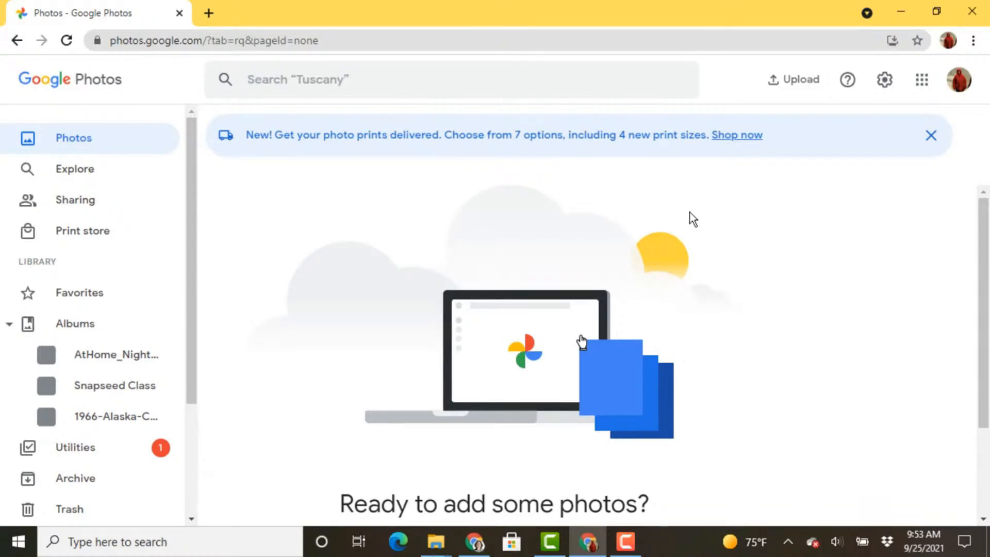
Step: Reach the App downloads page for Google Drive for desktop via Upload's automatic-backup option
left_click(797, 85)
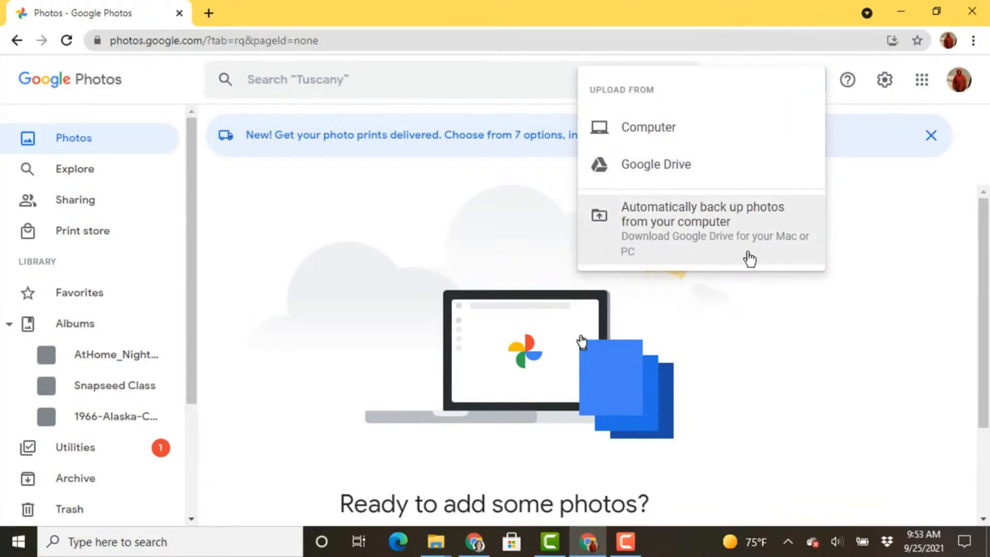
left_click(666, 222)
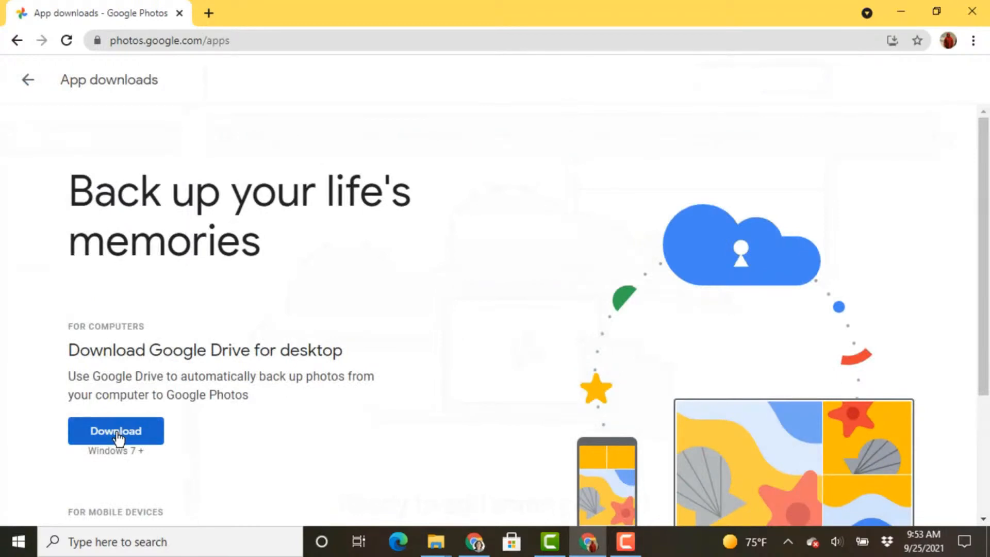
Step: Download and install GoogleDriveSetup.exe without the Docs, Sheets and Slides desktop shortcuts
left_click(116, 436)
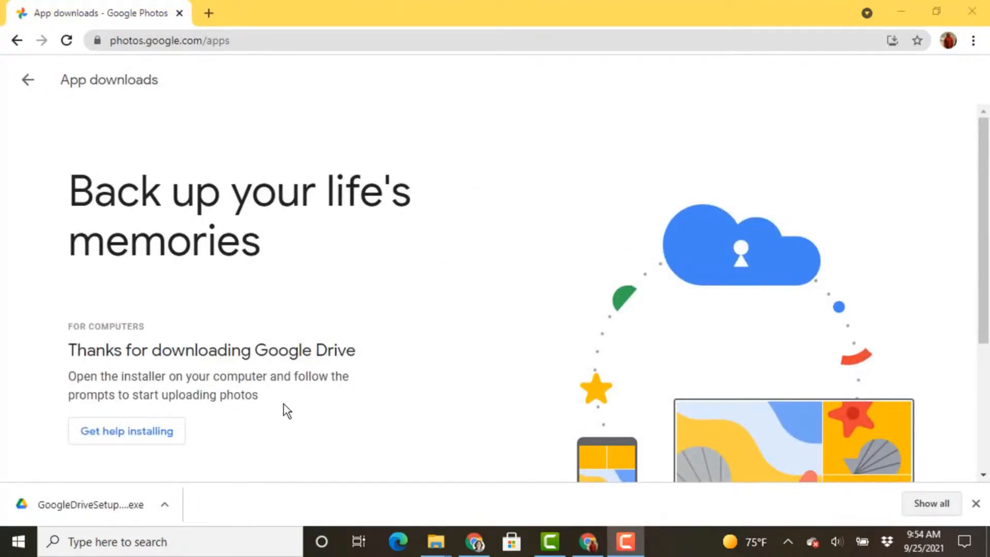
left_click(164, 505)
left_click(184, 413)
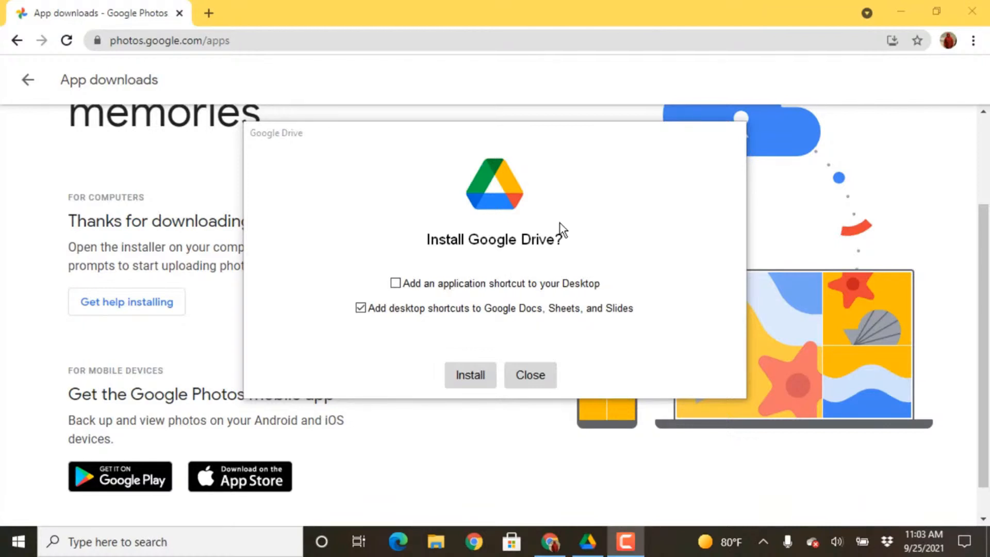
left_click(362, 308)
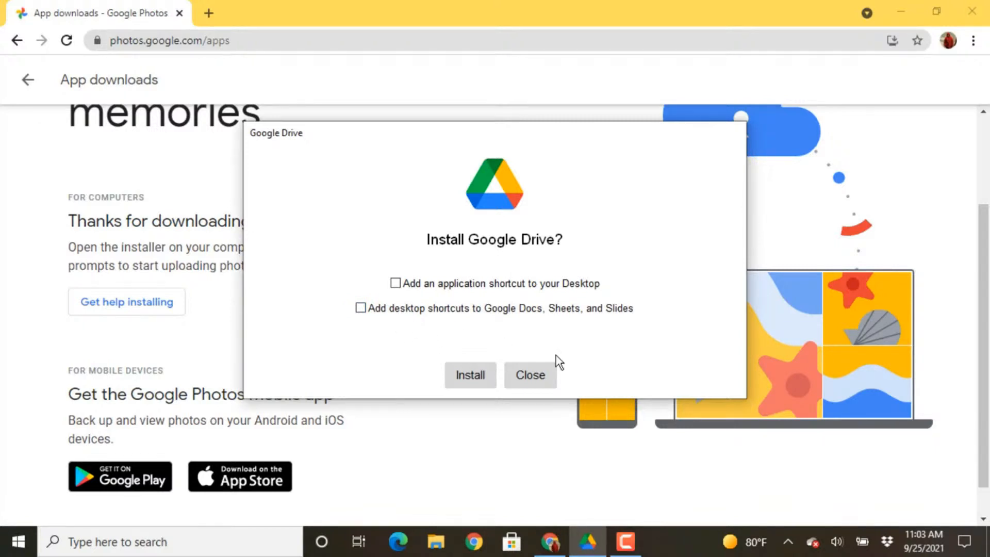
left_click(466, 375)
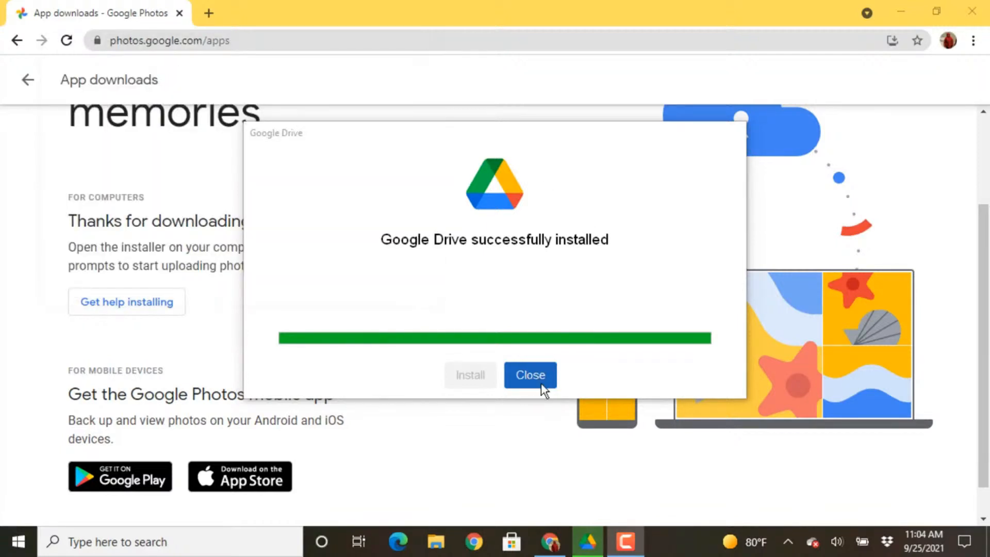
left_click(532, 385)
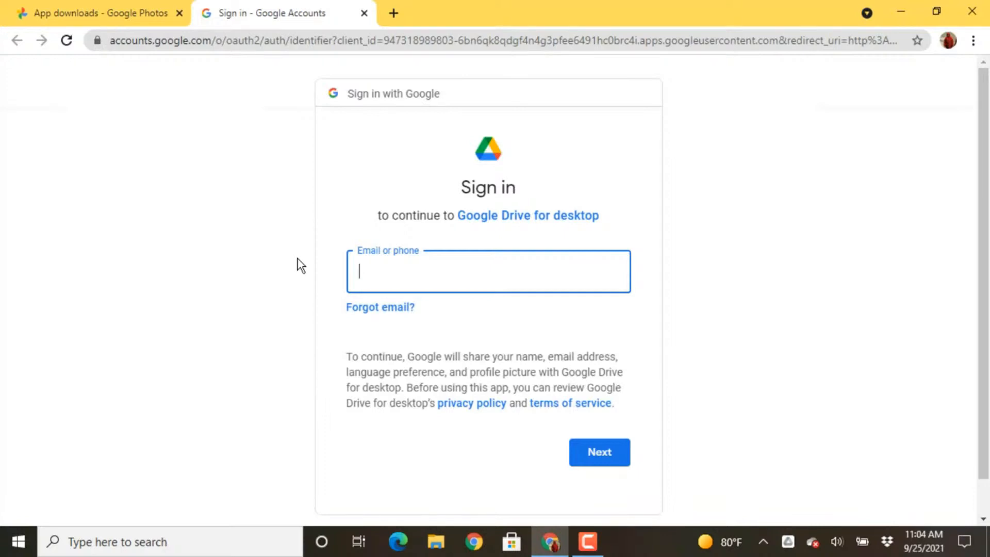
Step: Sign in to Drive for desktop with the account's e-mail, then close Chrome after success
left_click(593, 461)
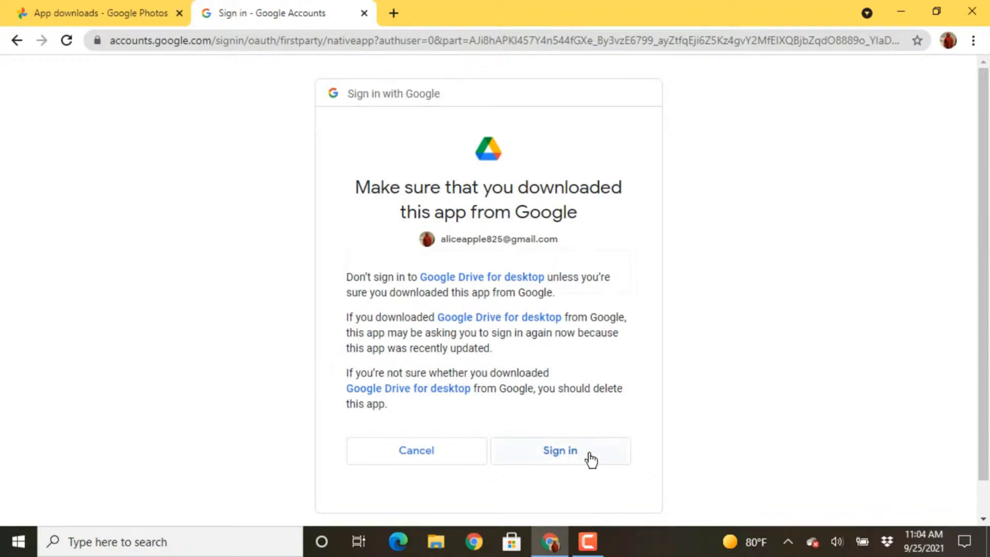
left_click(557, 457)
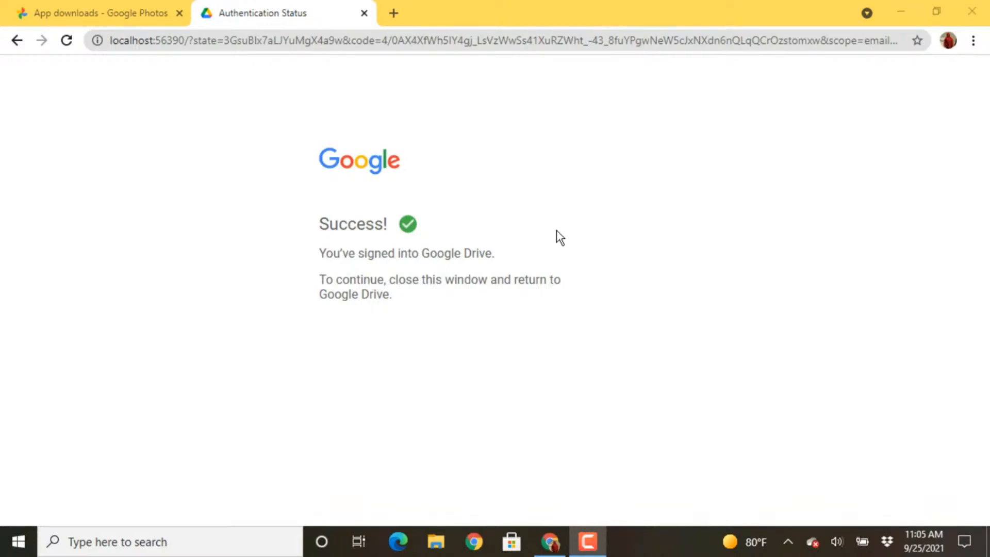
left_click(970, 12)
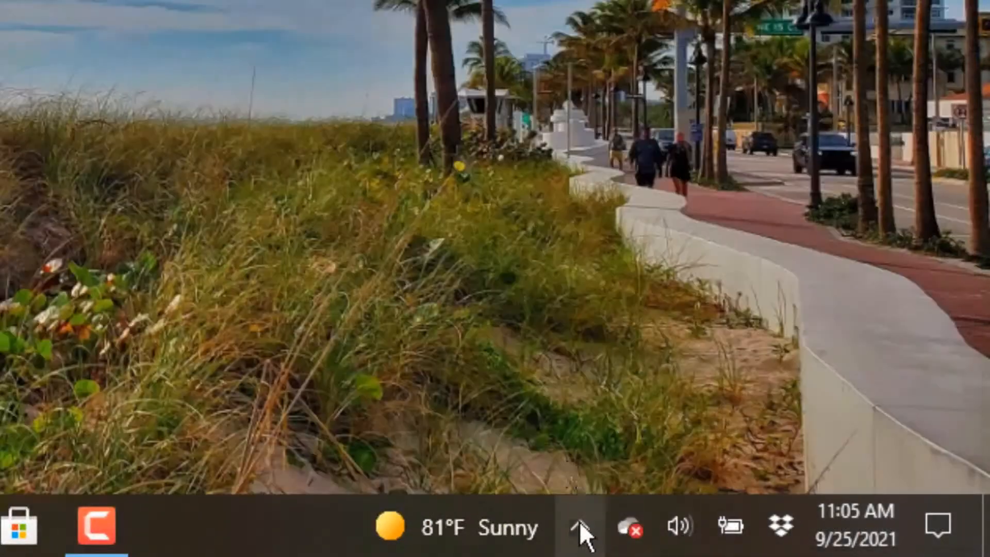
Step: Launch Google Drive from the hidden tray icons, dismiss its sign-in window, and reshow the icons
left_click(580, 522)
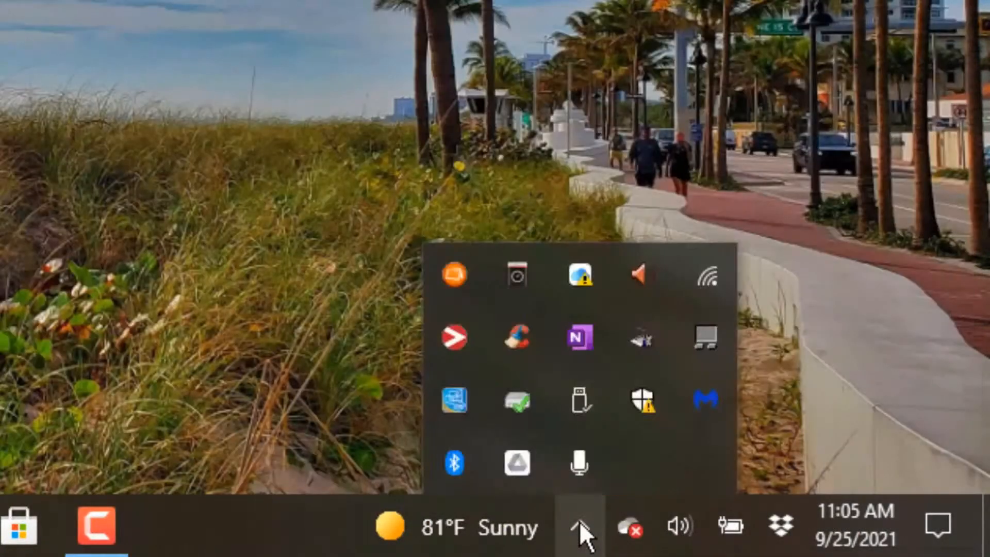
left_click(518, 471)
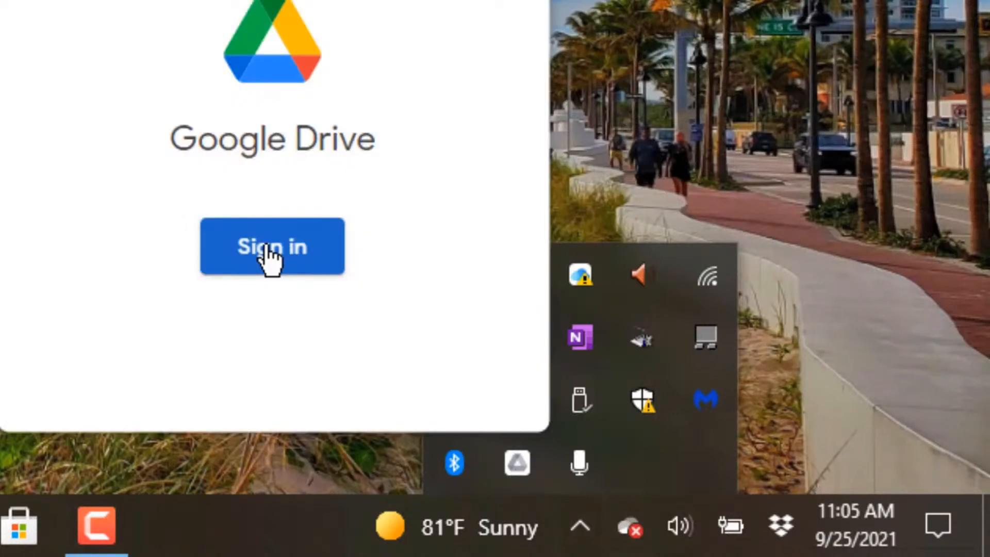
left_click(273, 258)
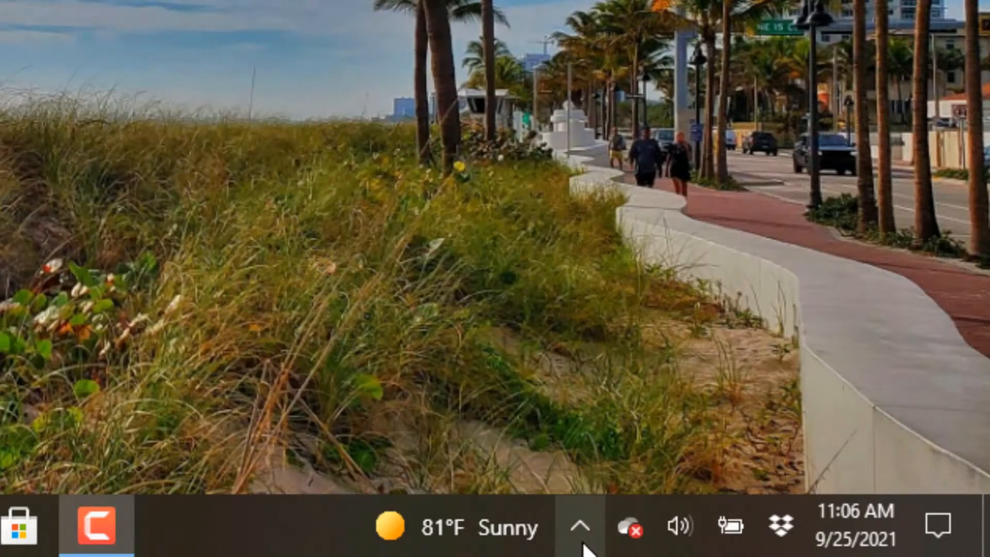
left_click(580, 523)
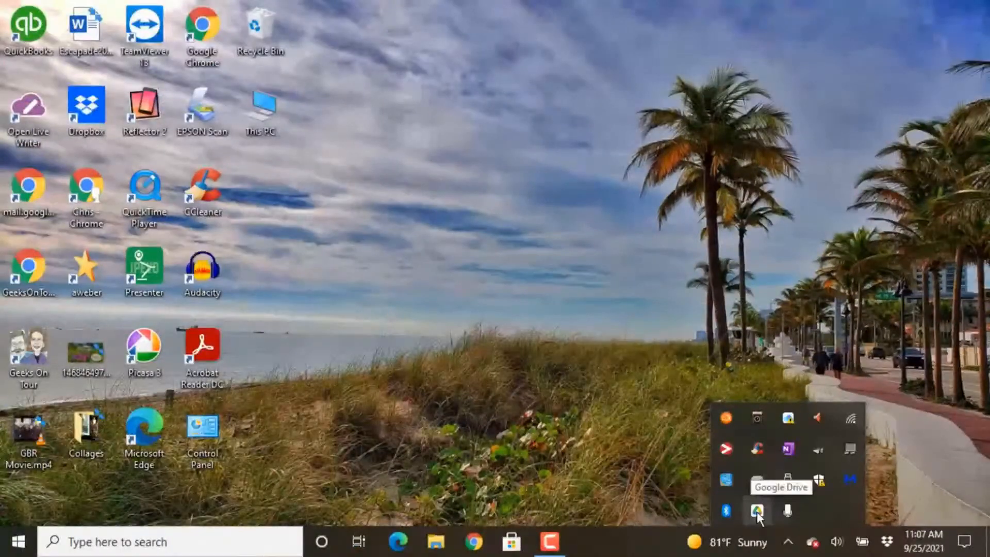
Step: Open Google Drive for desktop's Preferences from the tray panel's settings menu
left_click(740, 510)
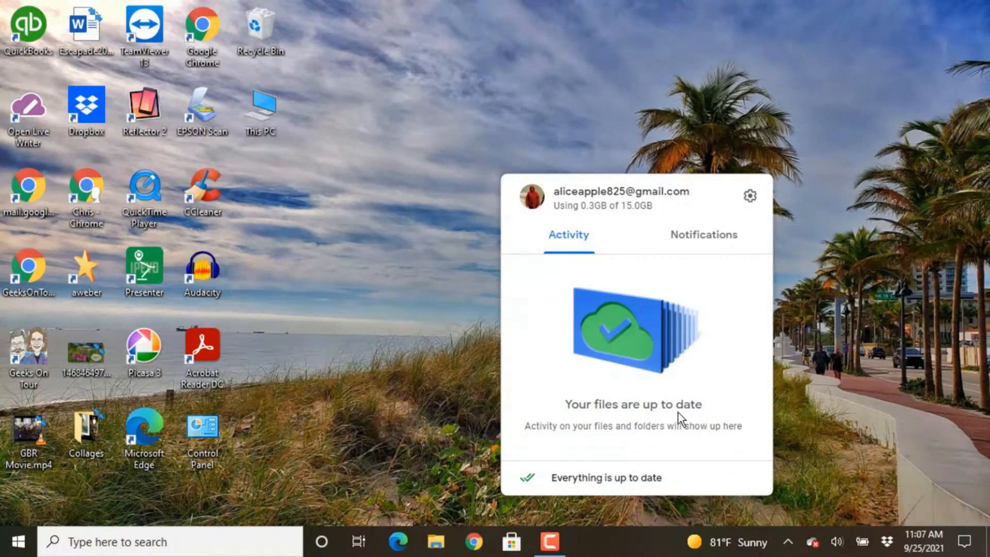
left_click(751, 197)
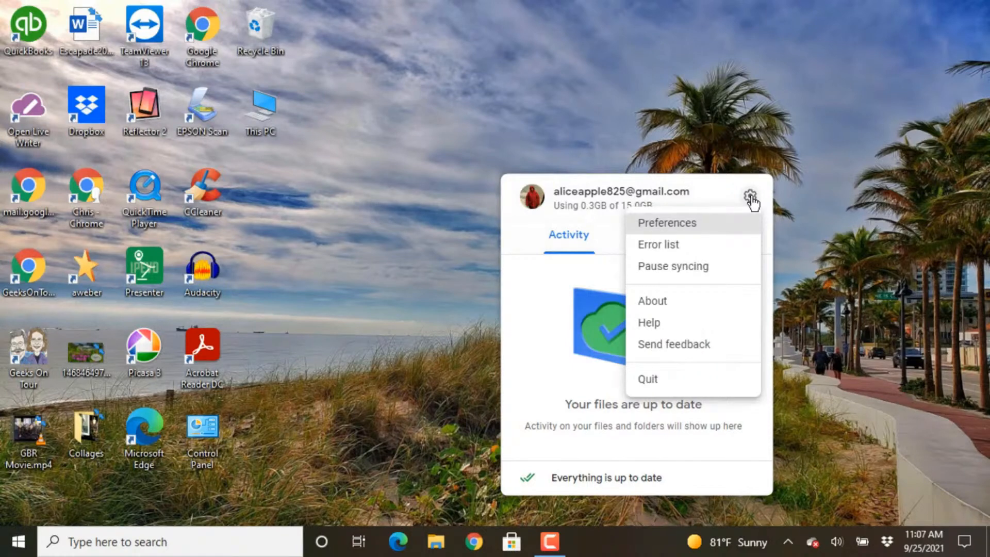
left_click(677, 225)
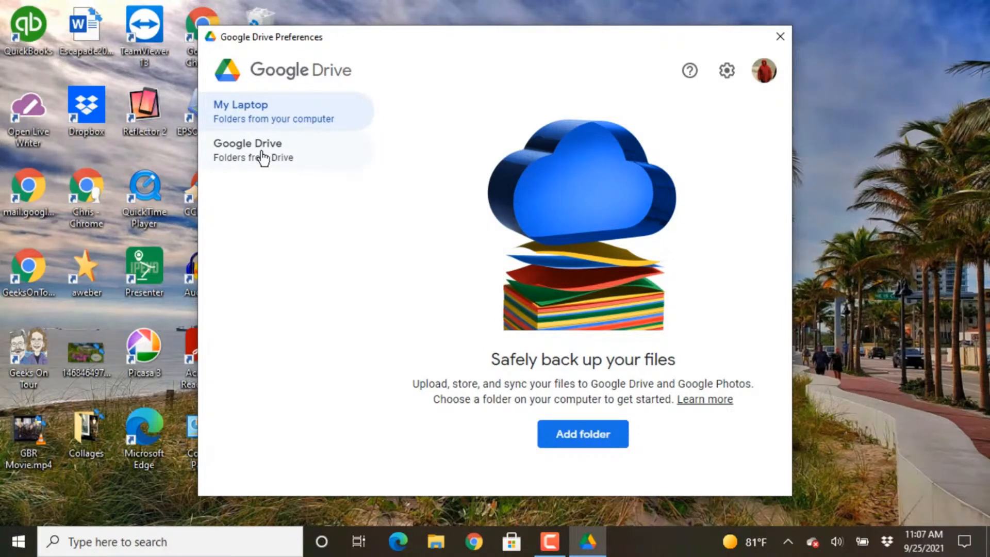
Step: Add Pictures as a folder backed up to Google Photos, not synced with Google Drive
left_click(578, 440)
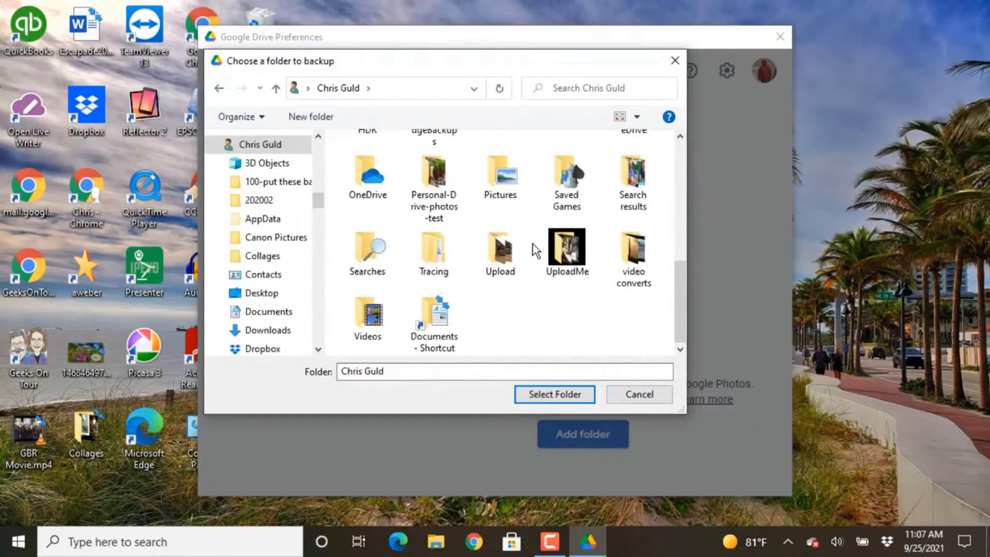
left_click(494, 166)
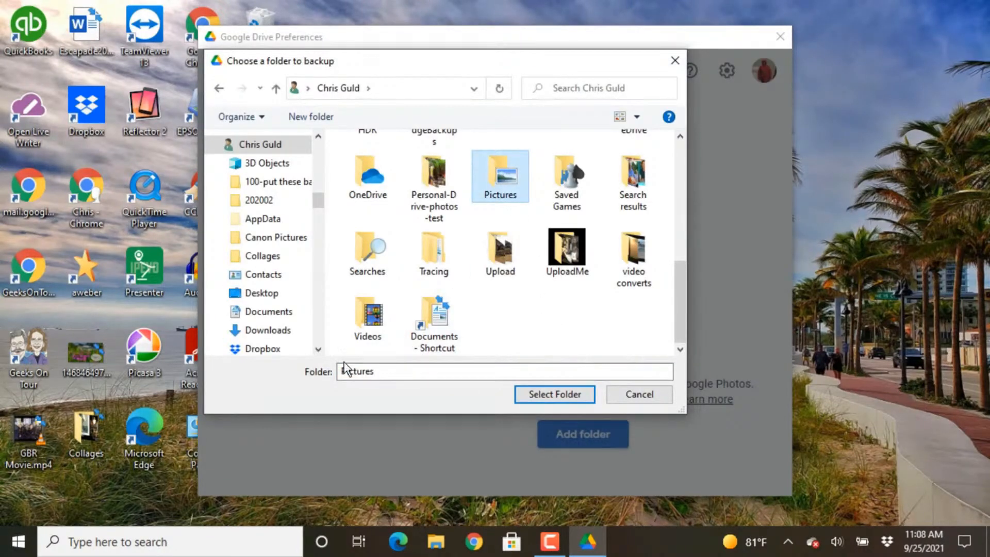
left_click(559, 398)
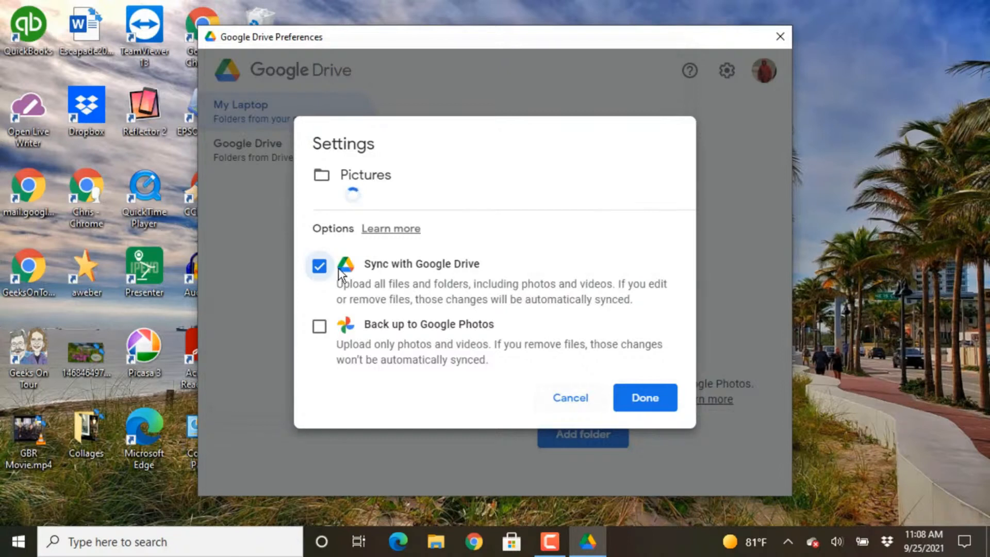
left_click(319, 266)
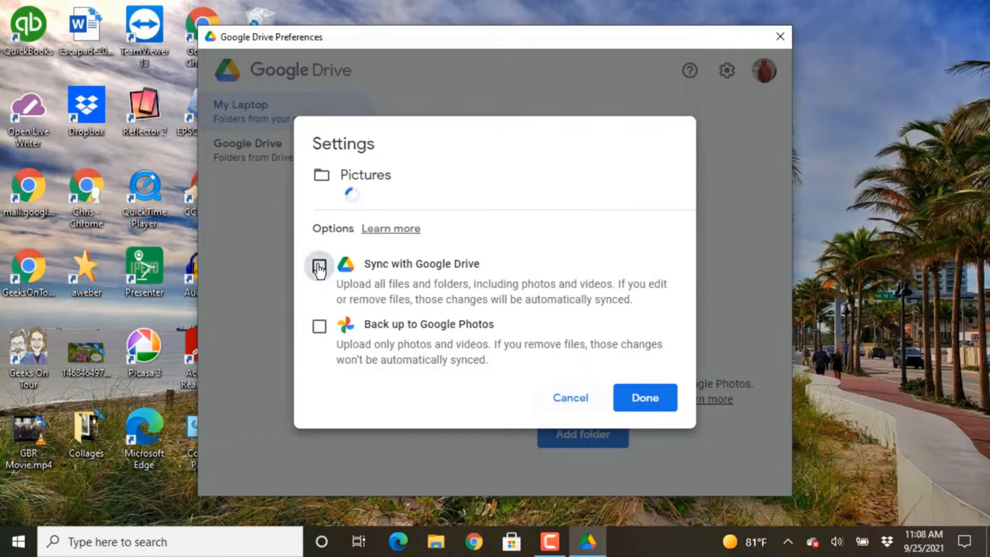
left_click(320, 328)
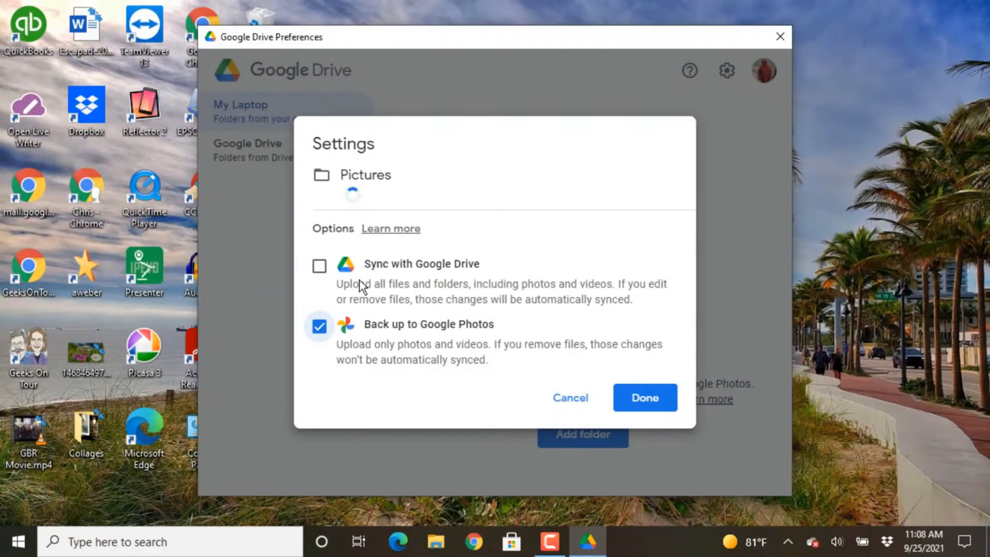
left_click(656, 406)
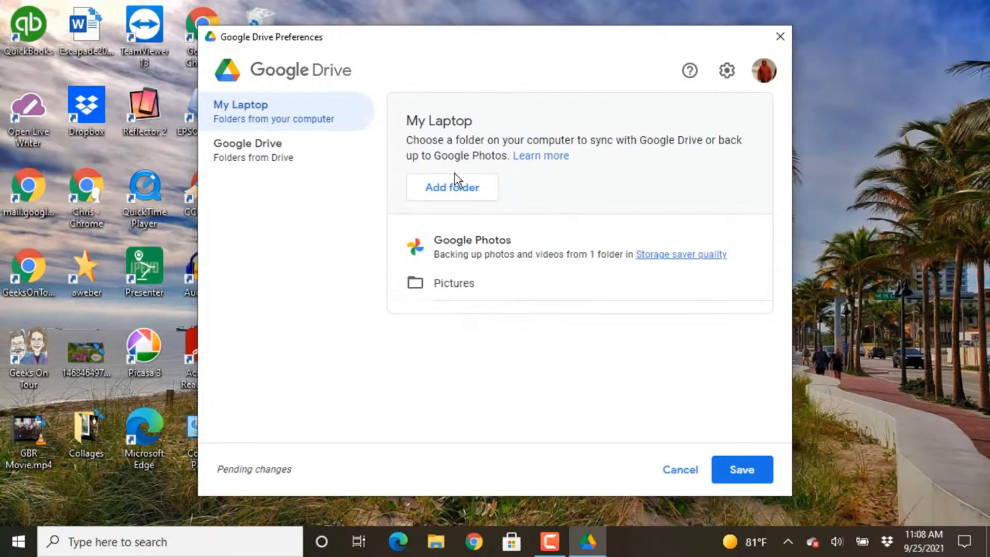
Step: Add the JimsPix folder from the SEAGATE (S:) drive as another backup folder
left_click(454, 191)
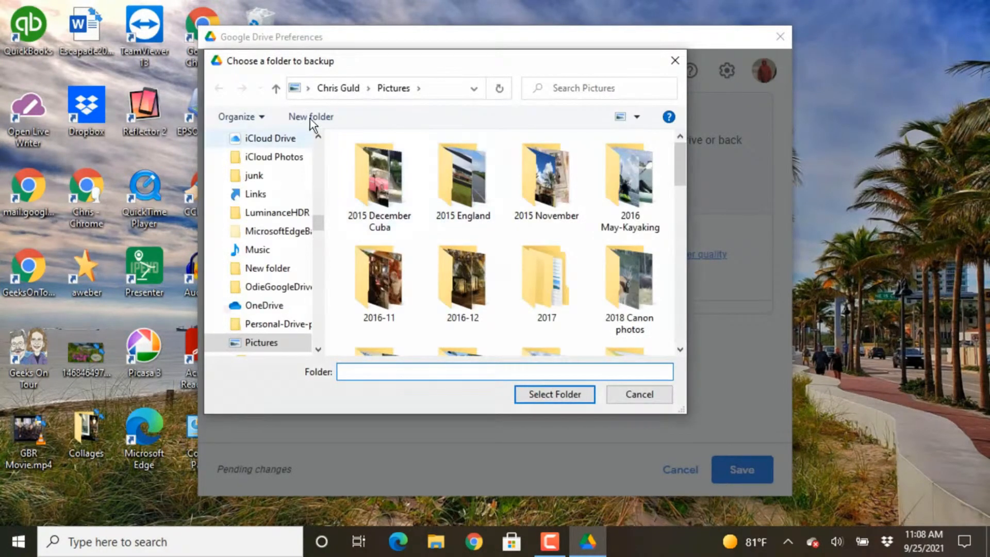
left_click(308, 88)
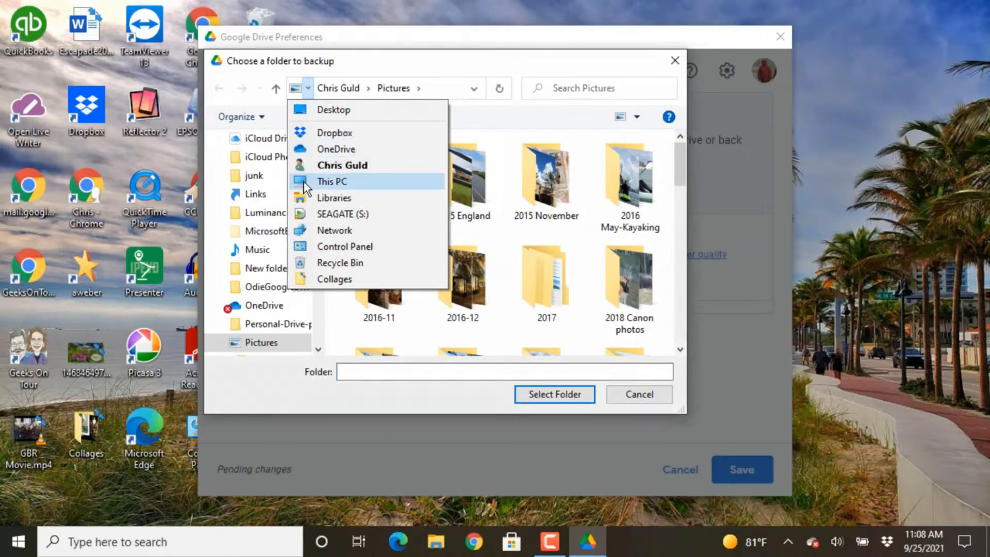
left_click(312, 210)
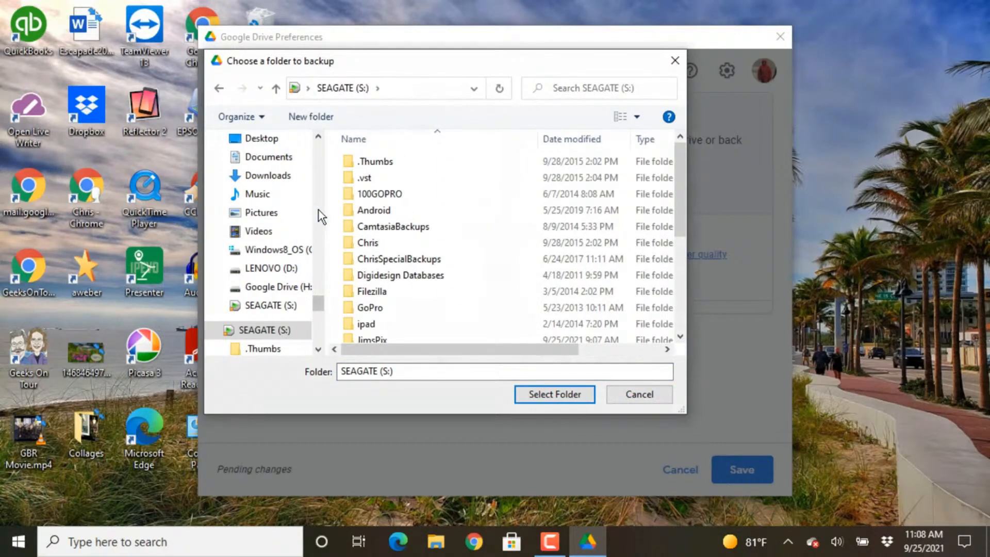
scroll(427, 298, "down", 1)
left_click(363, 304)
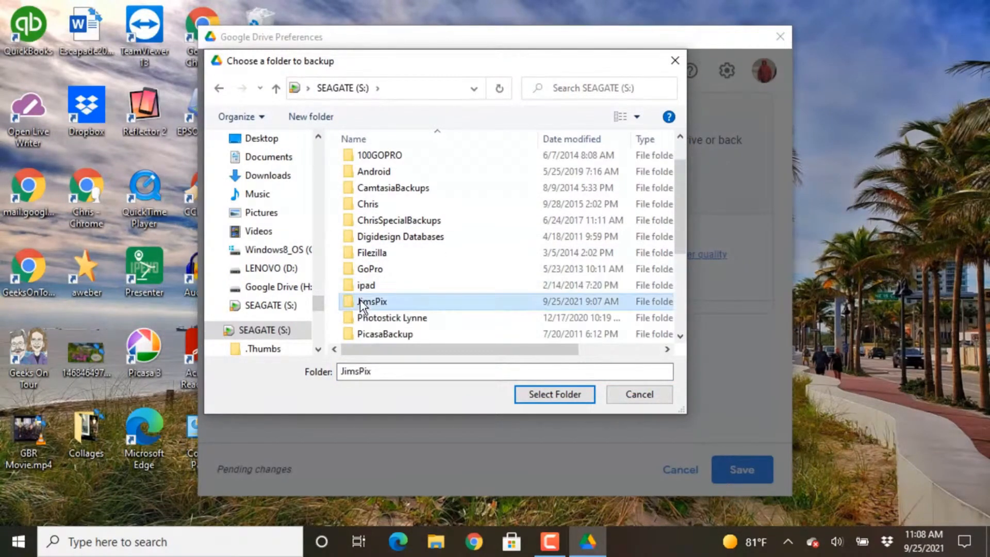
left_click(558, 398)
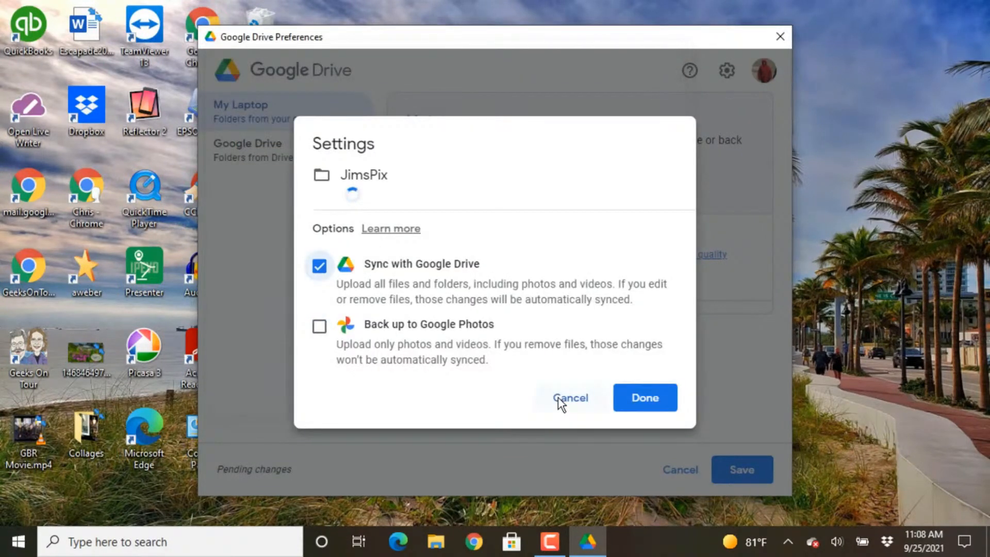
Step: Set JimsPix to back up to Google Photos only, with Drive syncing off
left_click(320, 268)
left_click(320, 329)
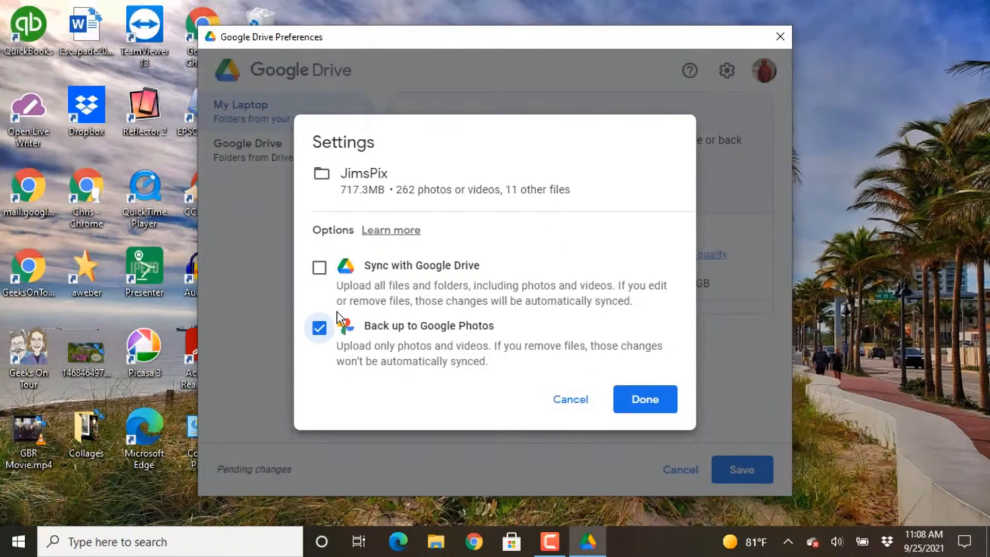
left_click(320, 267)
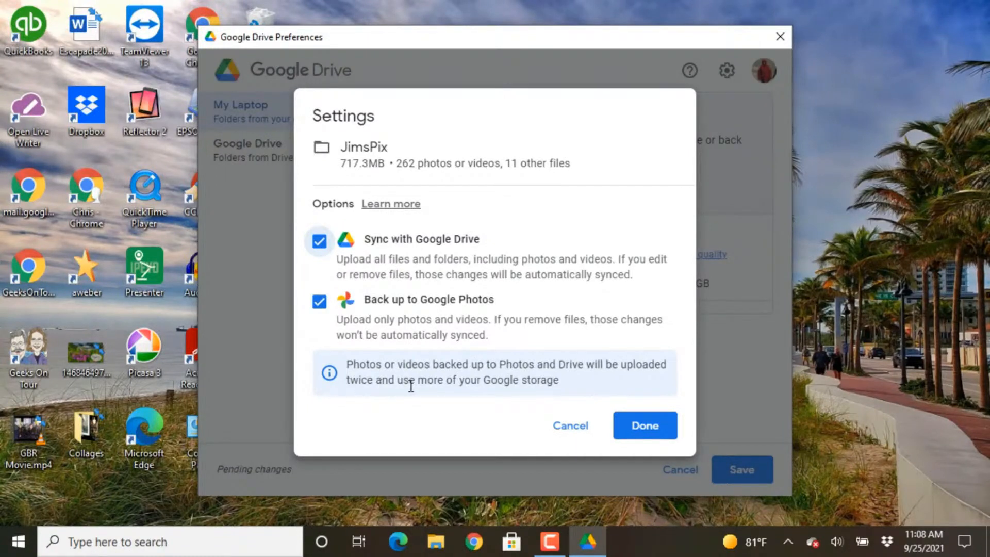
left_click(321, 241)
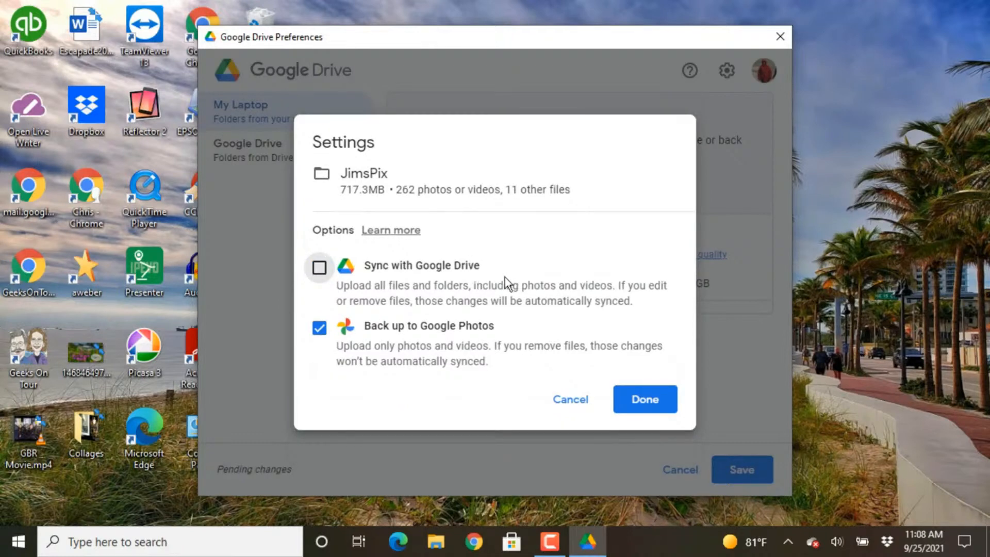
left_click(646, 401)
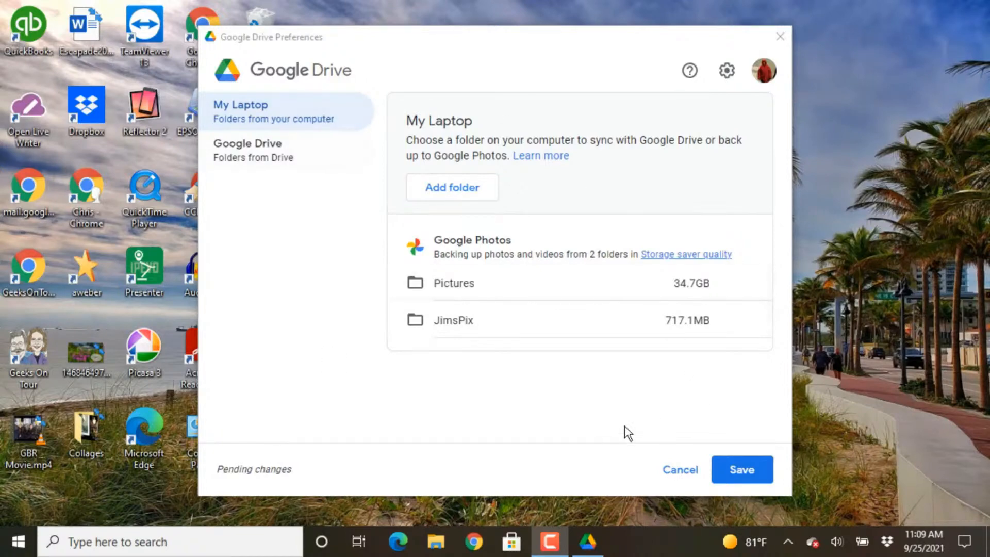
Step: Save the two-folder backup, keep Storage saver quality unchanged, and close Preferences
left_click(742, 472)
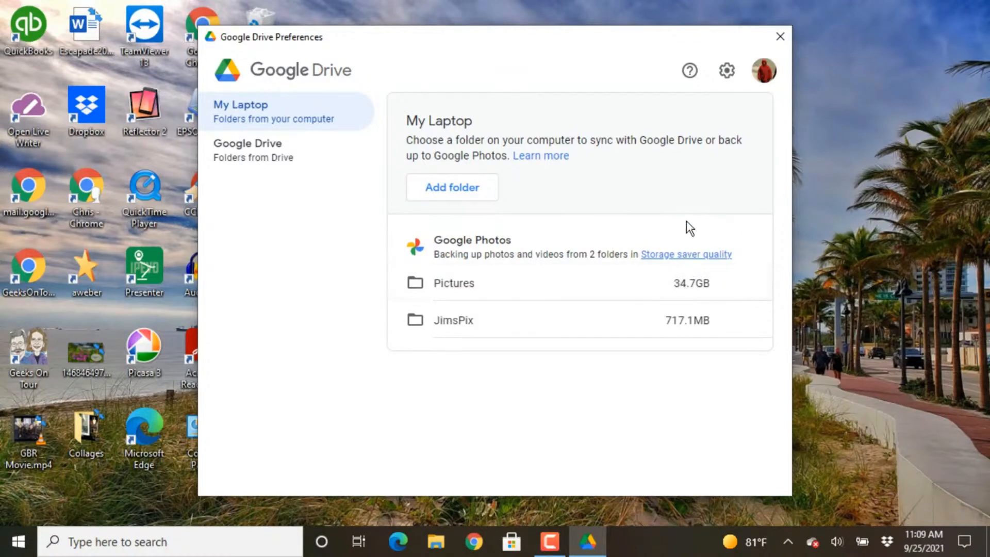
left_click(686, 256)
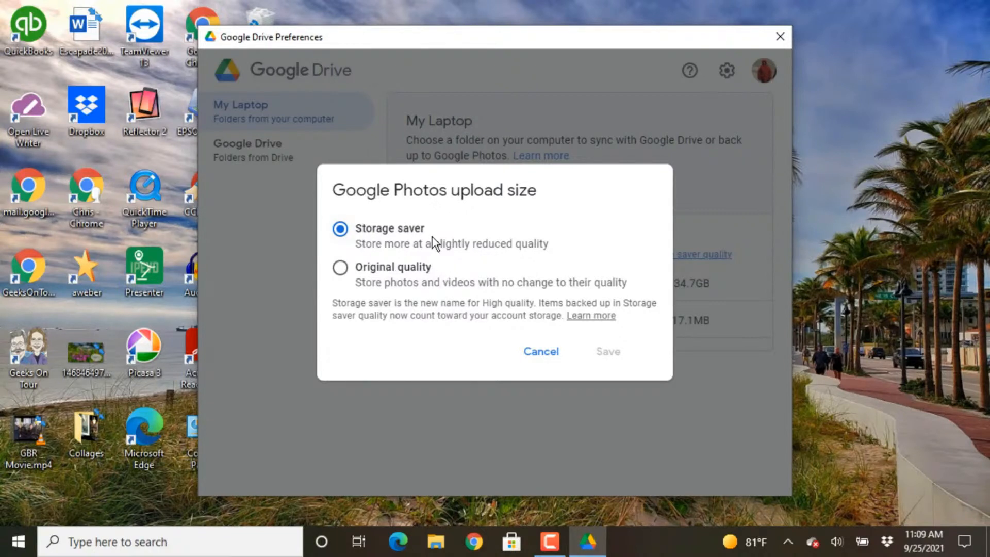
left_click(549, 352)
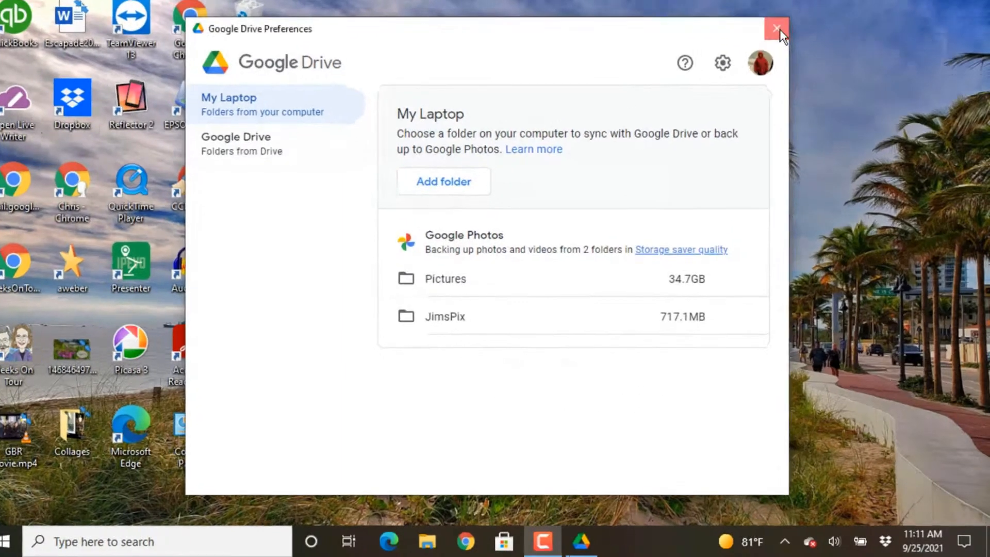
left_click(781, 37)
left_click(788, 541)
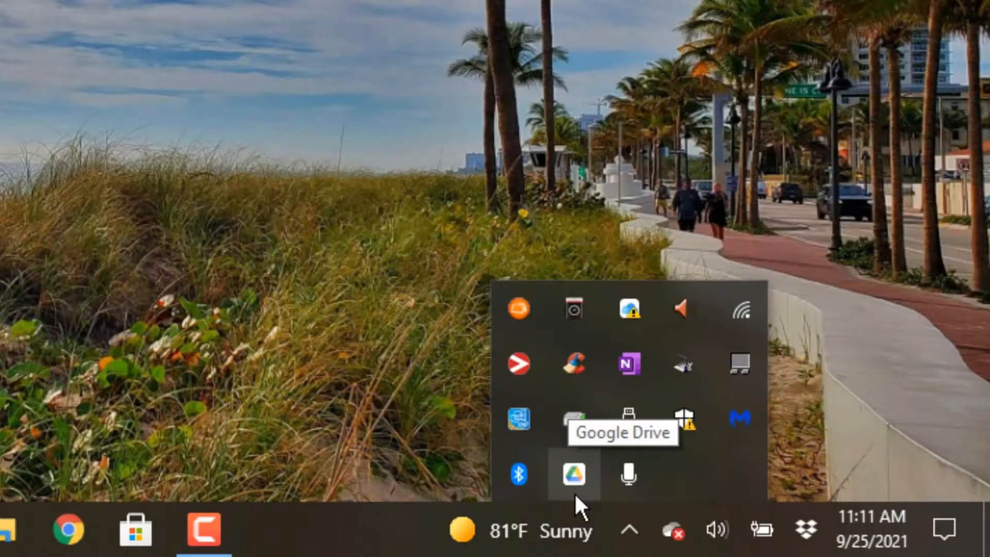
Step: Check Drive's Activity showing 164 files uploading, then open Chrome with the backup account's profile
left_click(574, 475)
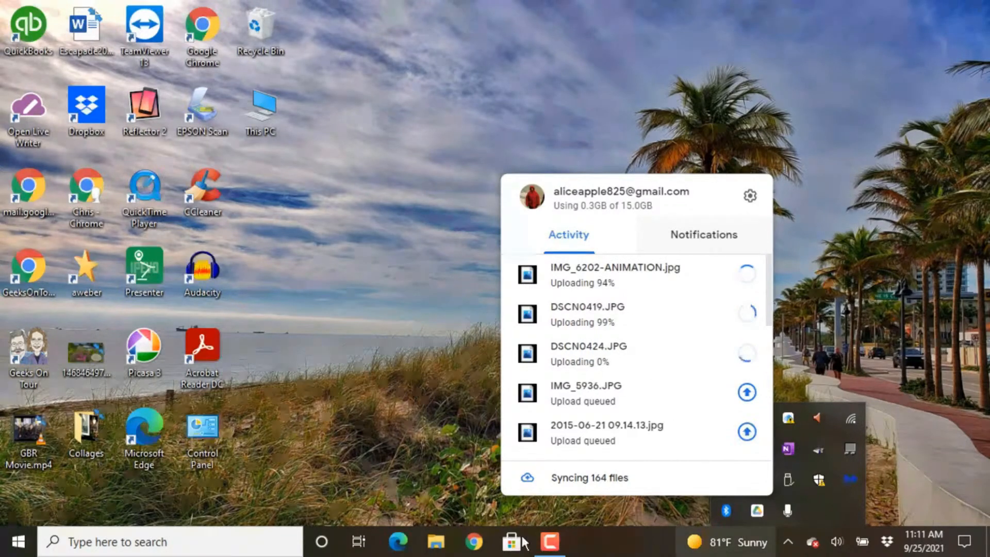
left_click(474, 542)
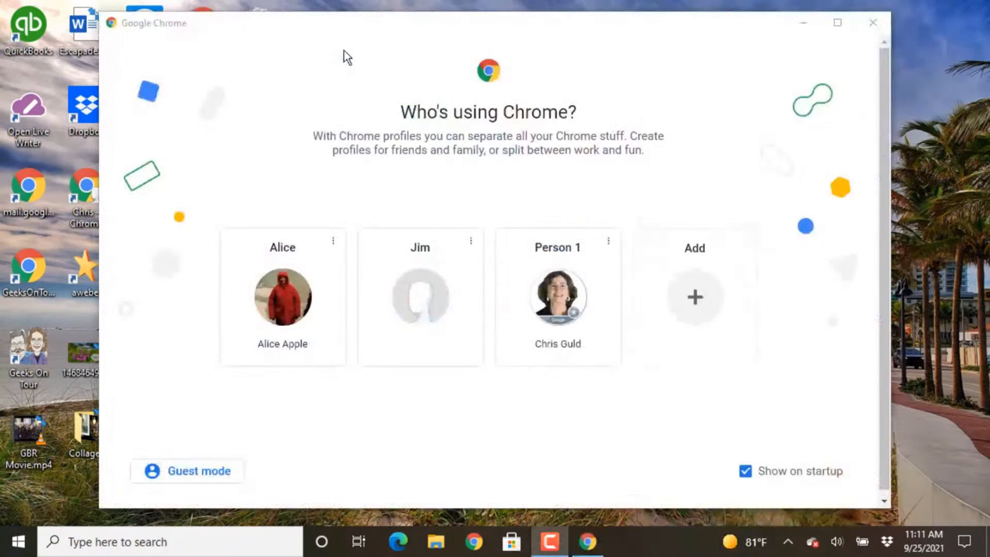
left_click(278, 303)
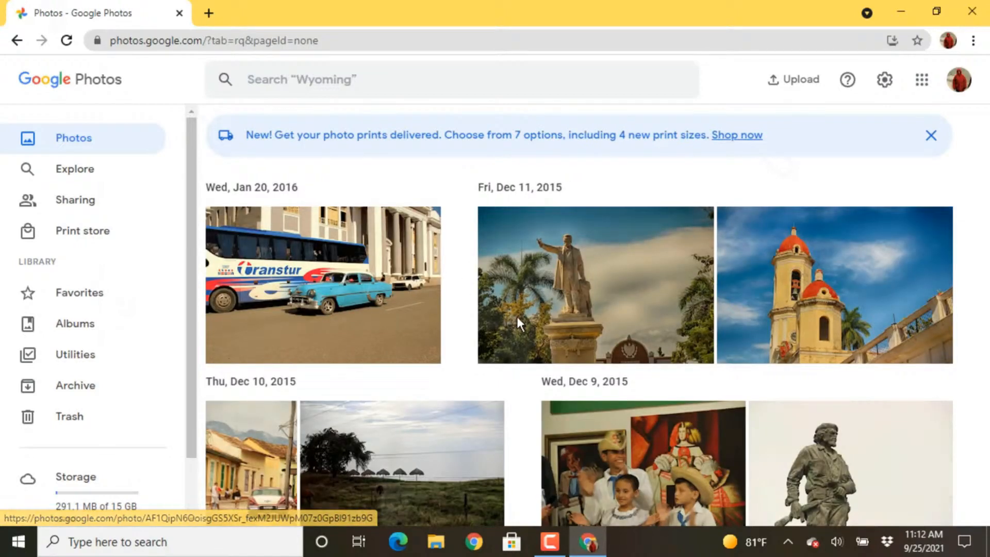
Step: Scroll down the Google Photos timeline past the December 2015 backups toward Jun 2015
scroll(514, 317, "down", 1)
scroll(513, 314, "down", 10)
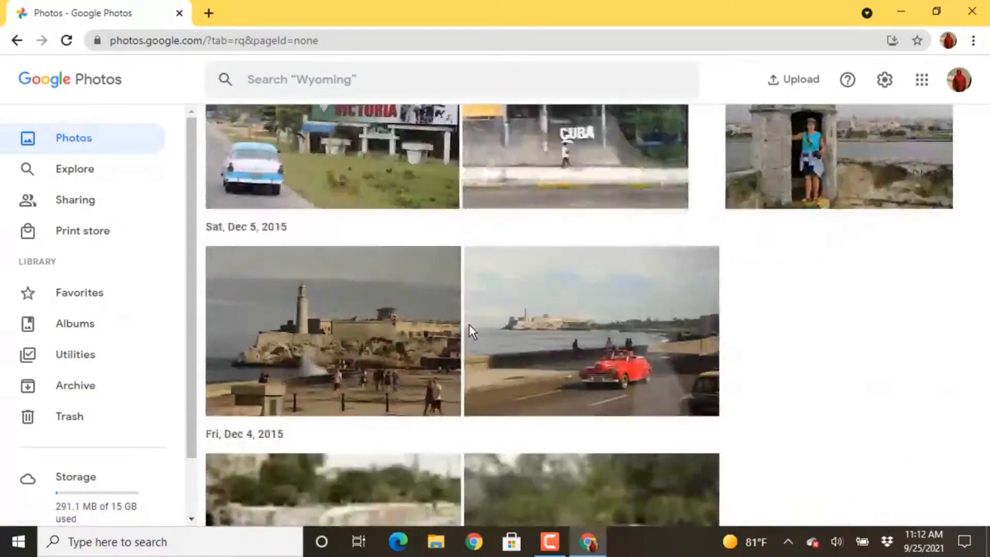
scroll(466, 335, "down", 3)
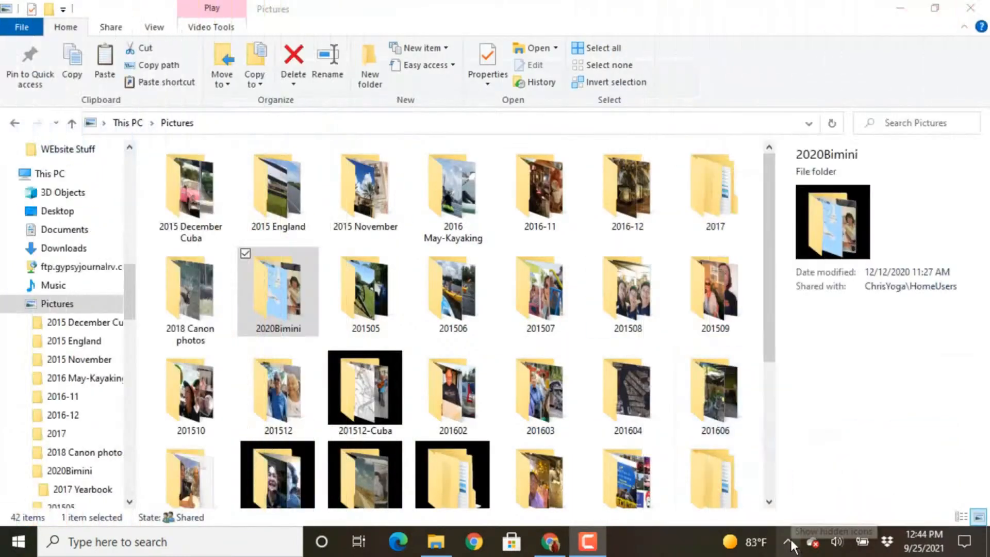
Step: Check Drive's Activity panel from the system tray, then bring Google Photos back in Chrome
left_click(788, 541)
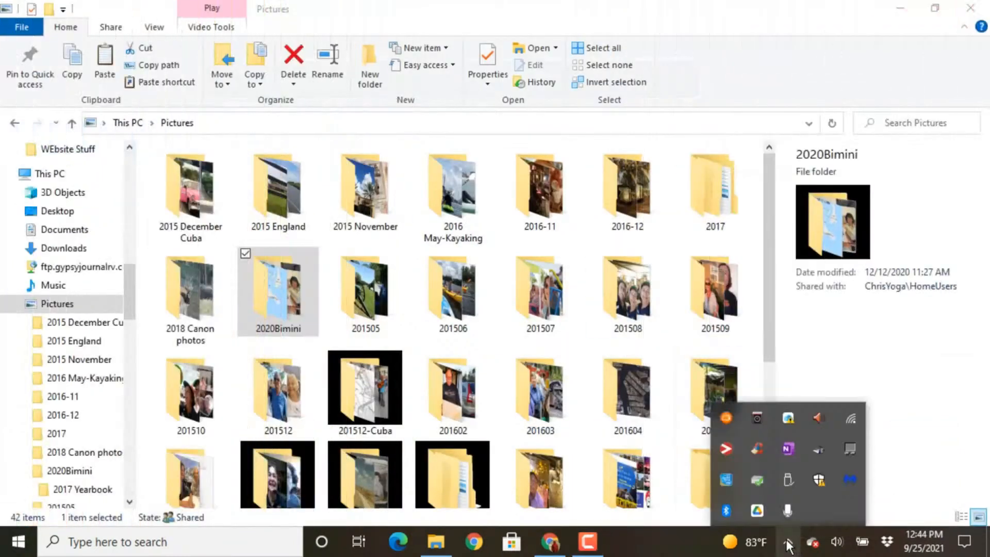
left_click(756, 511)
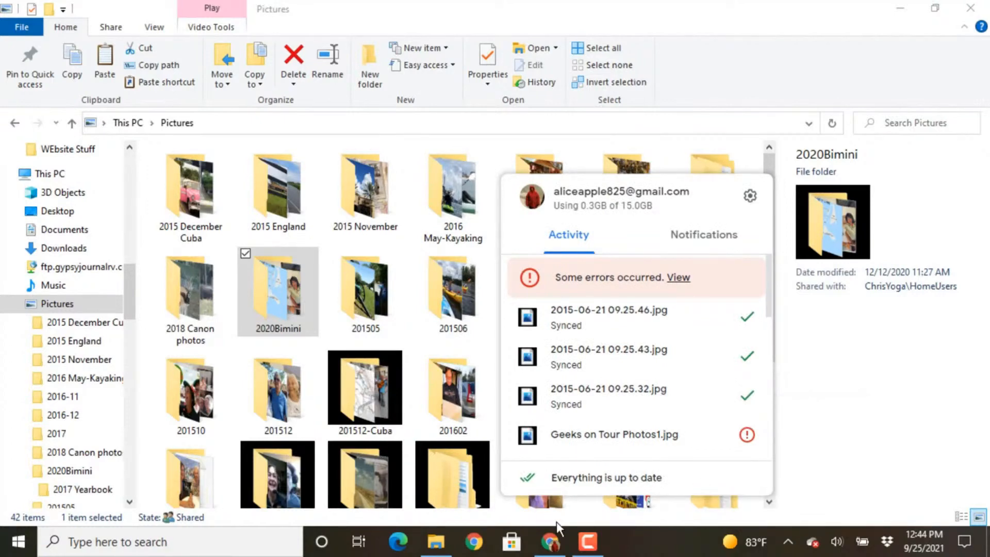
left_click(550, 541)
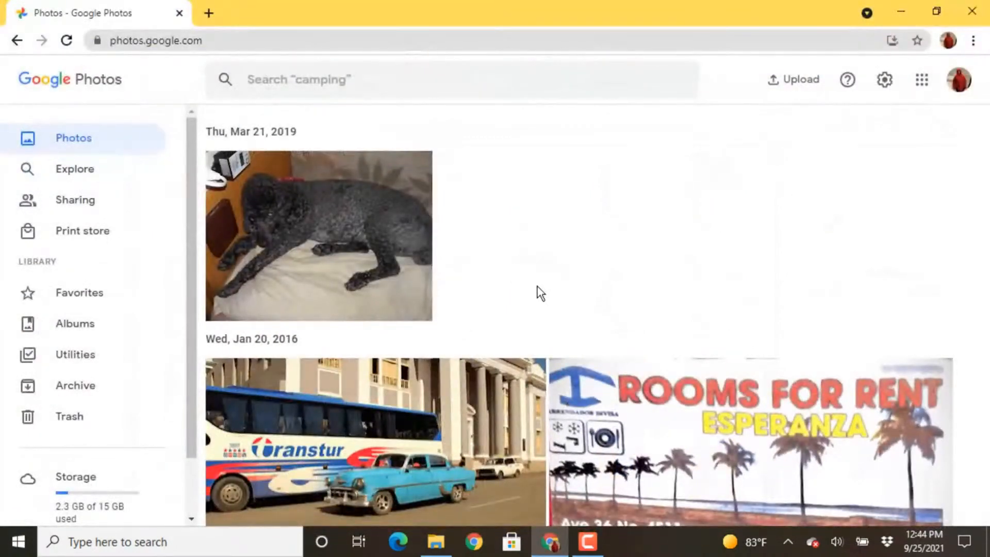
Step: Scroll the new uploads in Photos, then reopen Drive's Activity showing the Geeks on Tour Photos1.jpg error
scroll(637, 253, "down", 4)
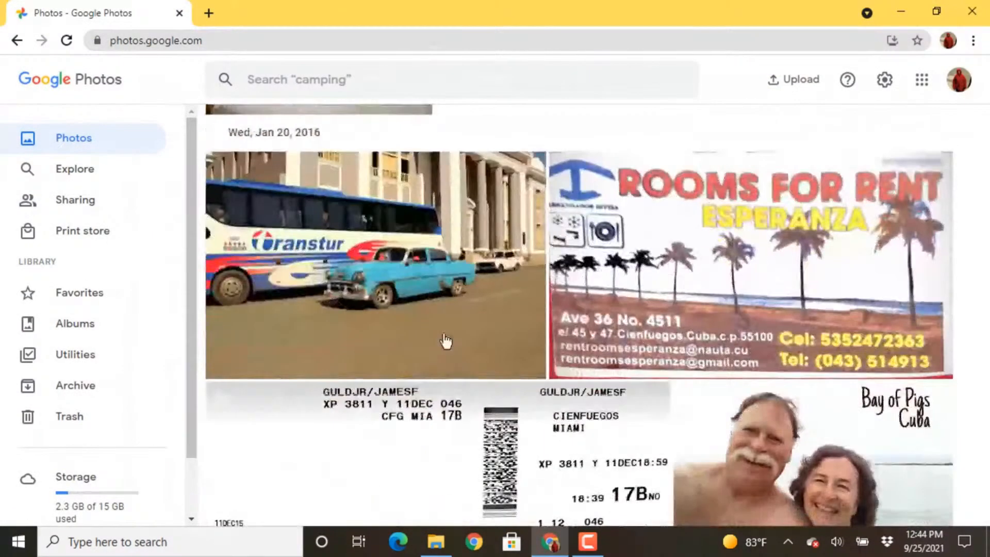
scroll(444, 342, "up", 3)
scroll(444, 343, "up", 1)
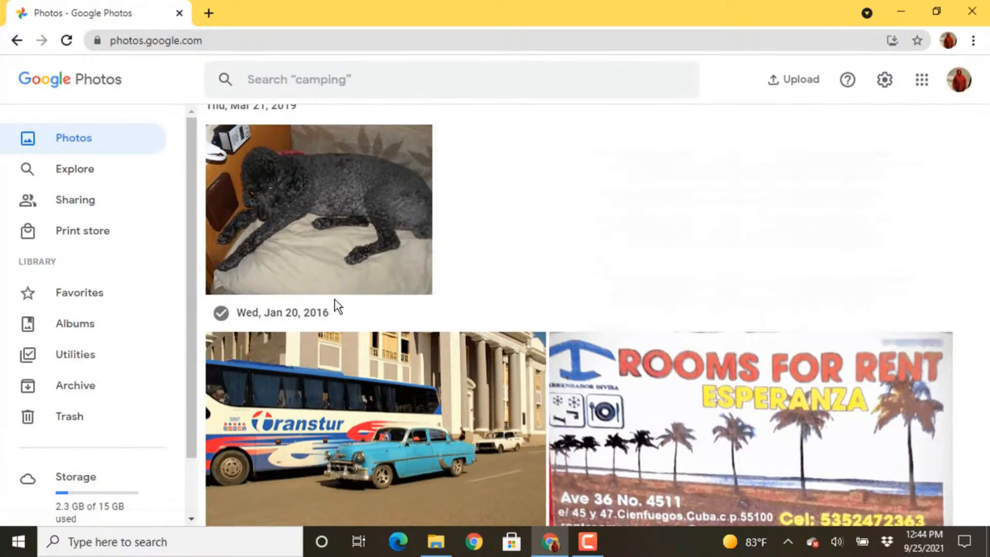
scroll(493, 333, "up", 2)
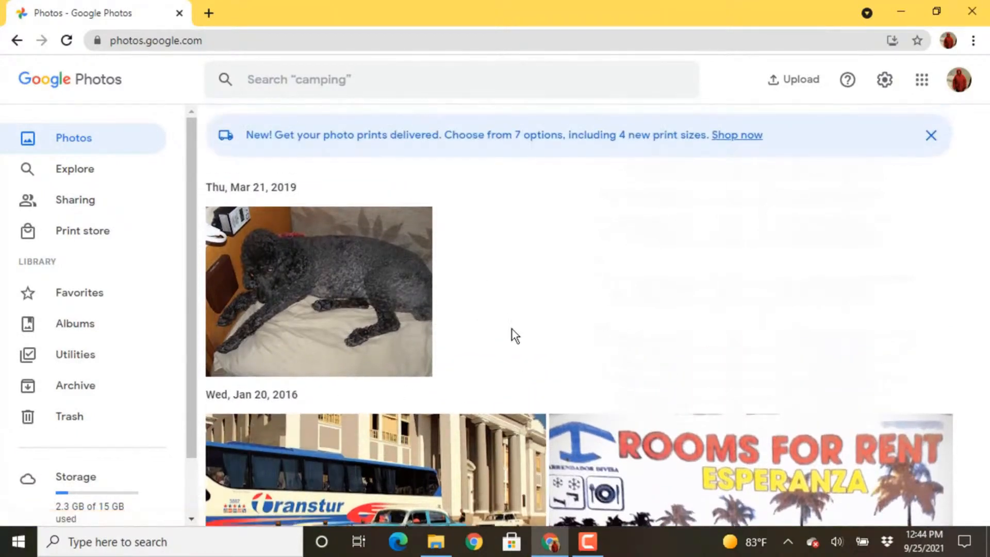
left_click(789, 543)
left_click(755, 511)
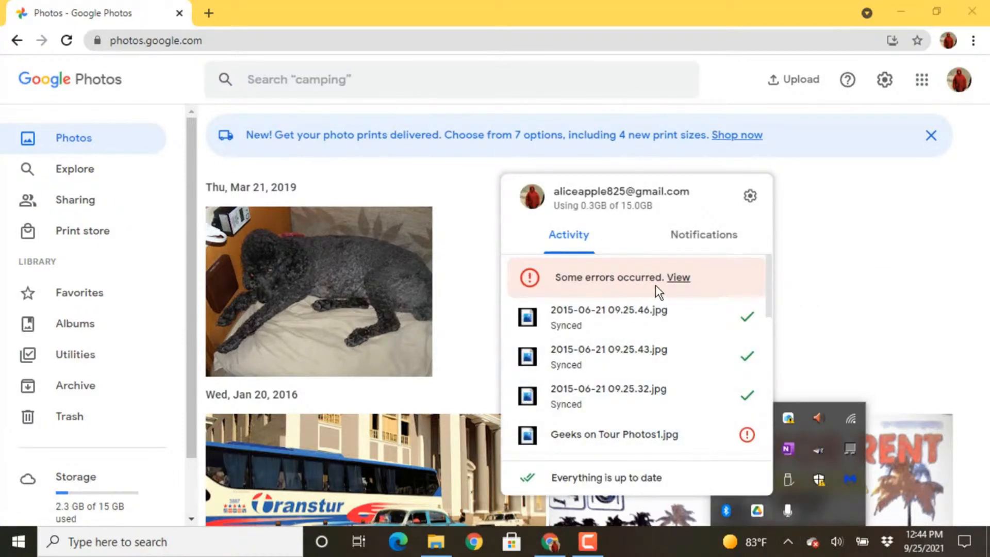
Step: Scroll through the 'Some errors occurred' list of files blocked by insufficient Google storage
left_click(679, 278)
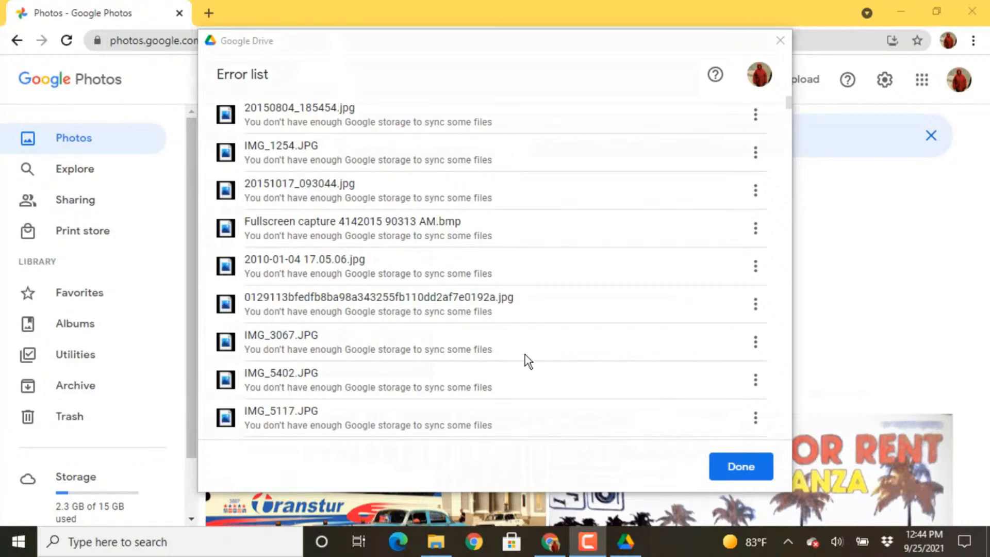
scroll(525, 354, "down", 1)
scroll(525, 354, "down", 5)
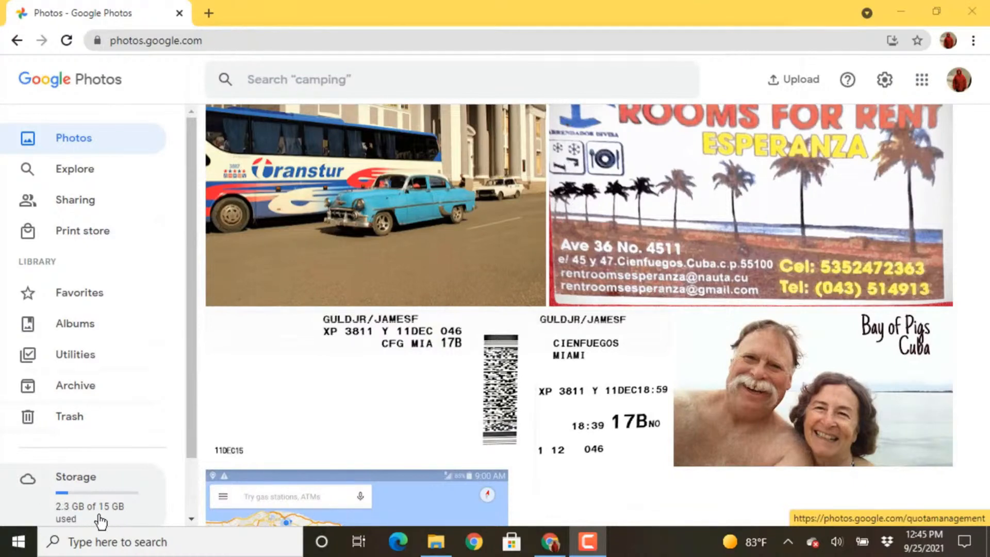
Step: Check Photos' Storage page showing 11.8 GB left of 15 GB, then reopen Drive's Activity
left_click(82, 505)
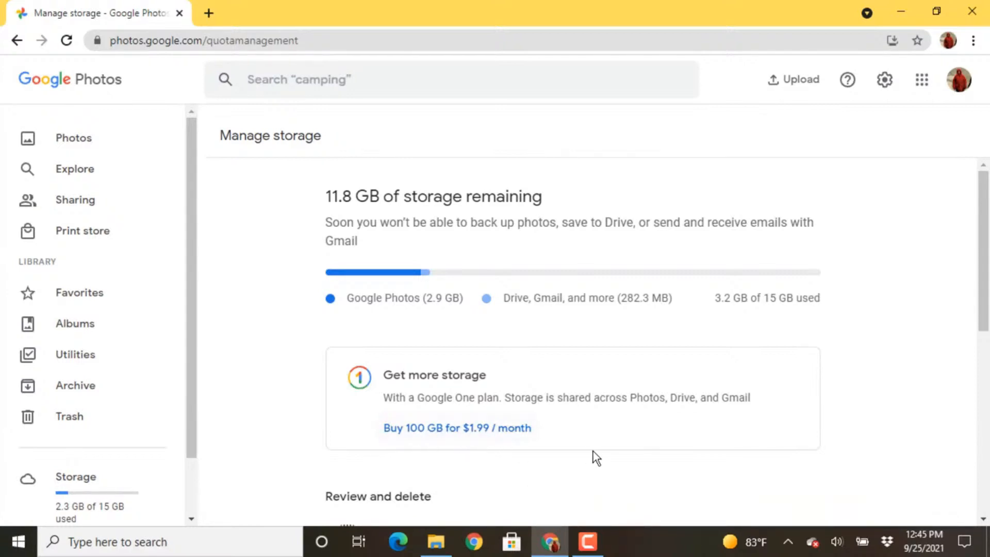
left_click(788, 542)
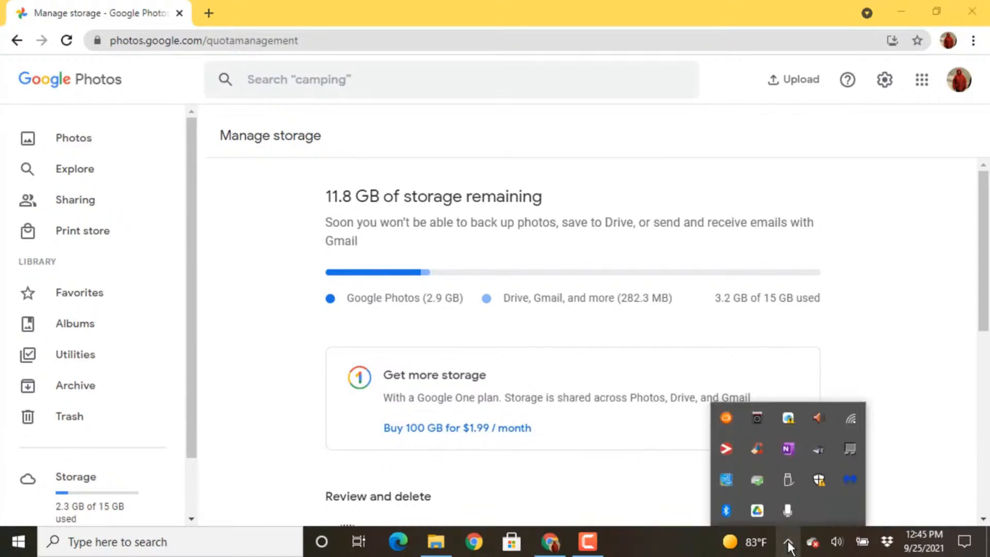
left_click(759, 511)
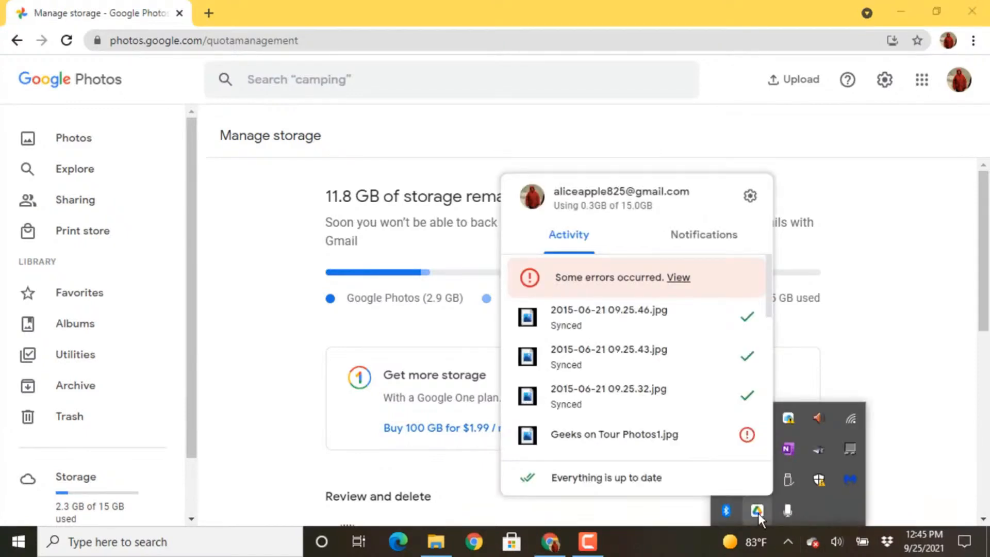
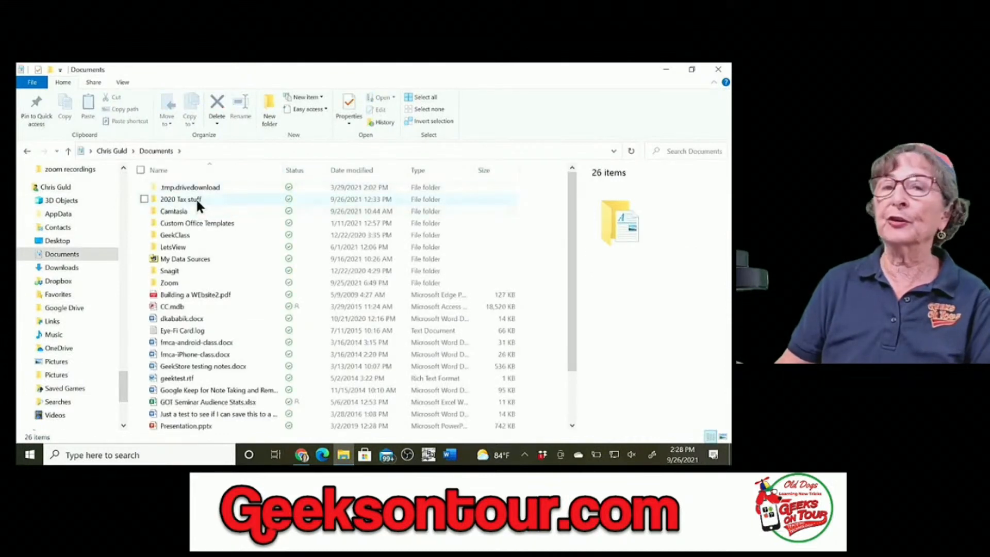
Step: Reveal the hidden tray icons on the taskbar to reach Google Drive
mouse_move(198, 203)
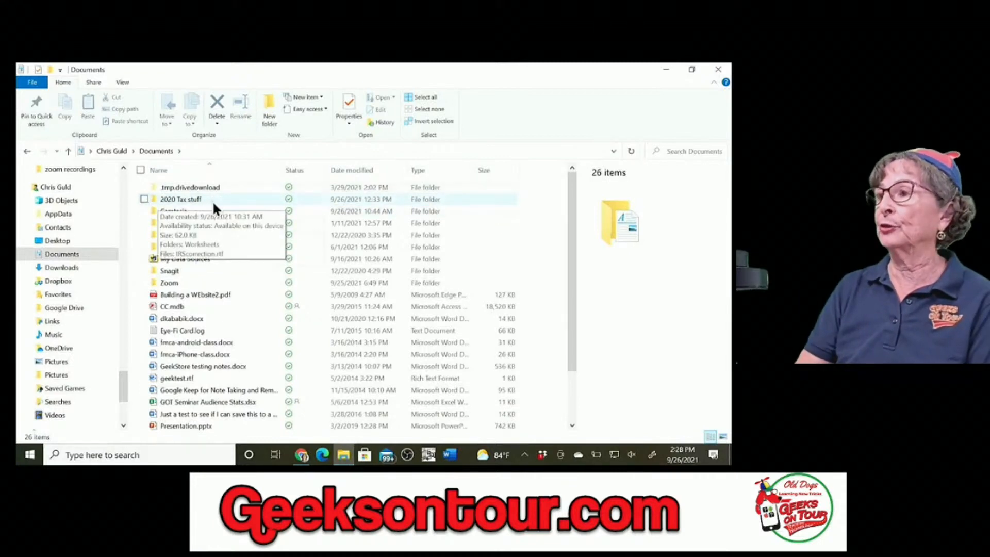
left_click(526, 456)
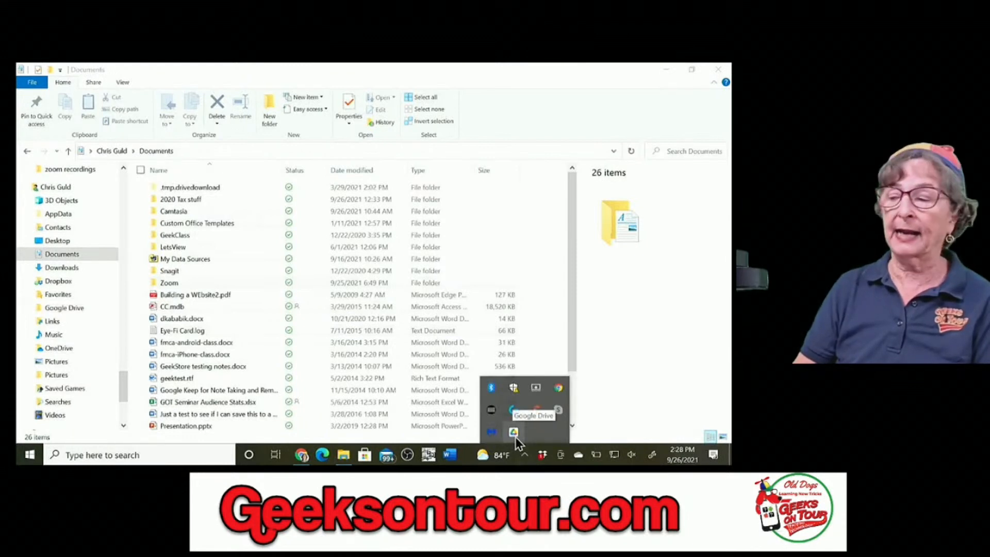
Step: Open Google Drive Preferences from the tray gear menu and go to the My Laptop page
left_click(514, 433)
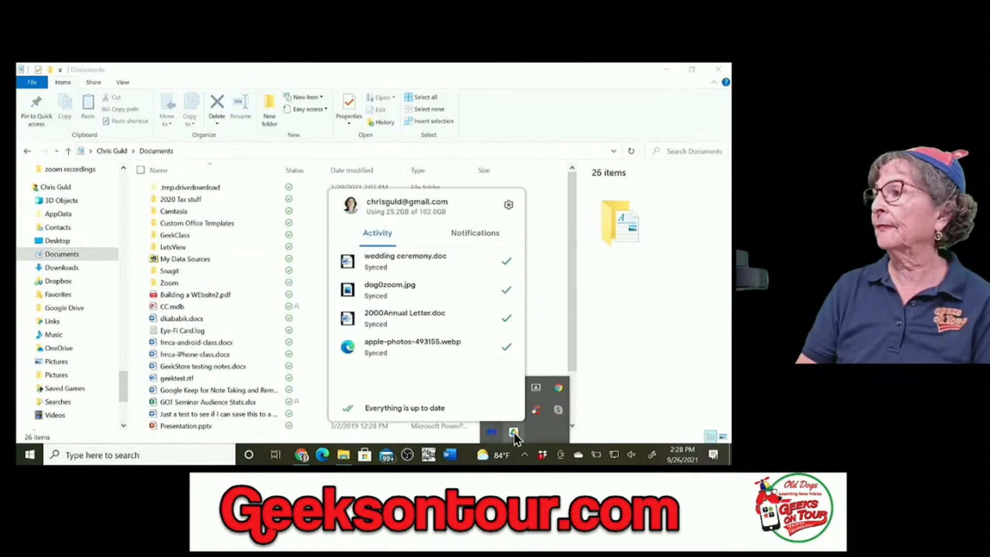
left_click(509, 206)
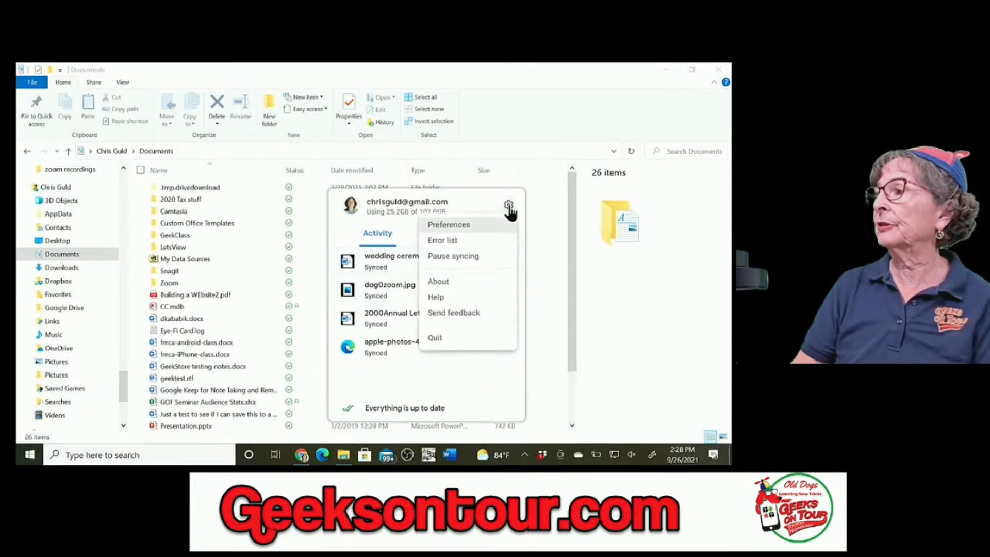
left_click(463, 232)
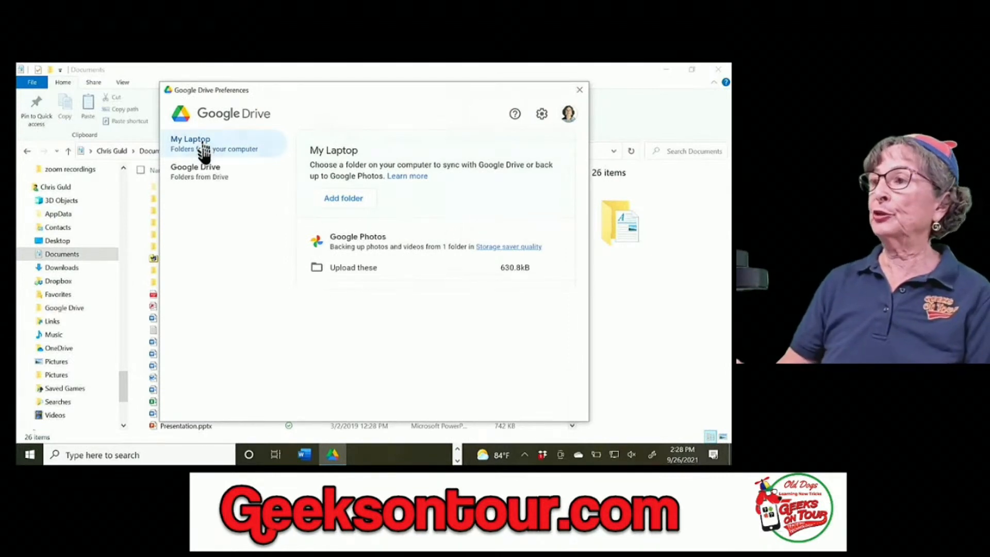
left_click(198, 178)
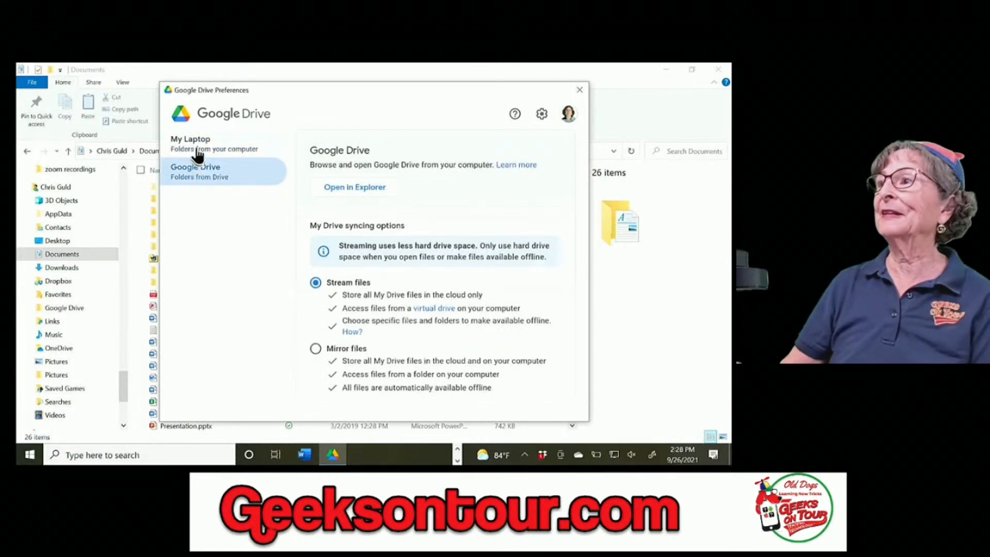
left_click(197, 154)
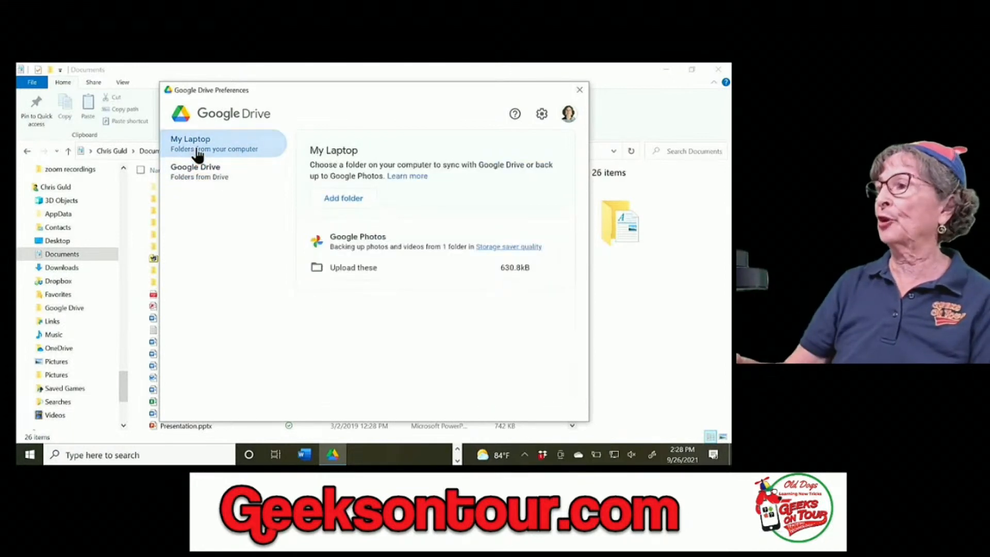
Step: Add the '2020 Tax stuff' folder with Sync with Google Drive checked
left_click(343, 199)
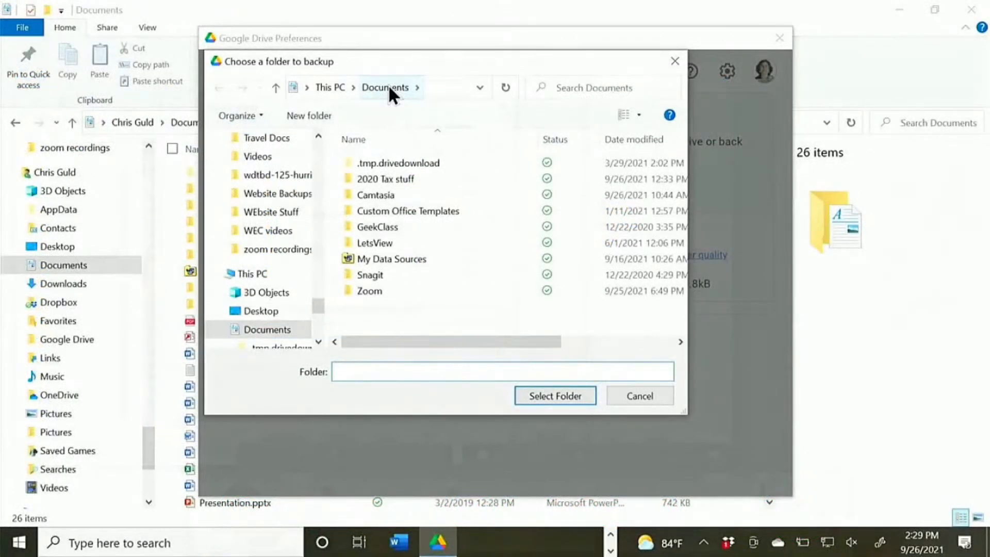
left_click(382, 179)
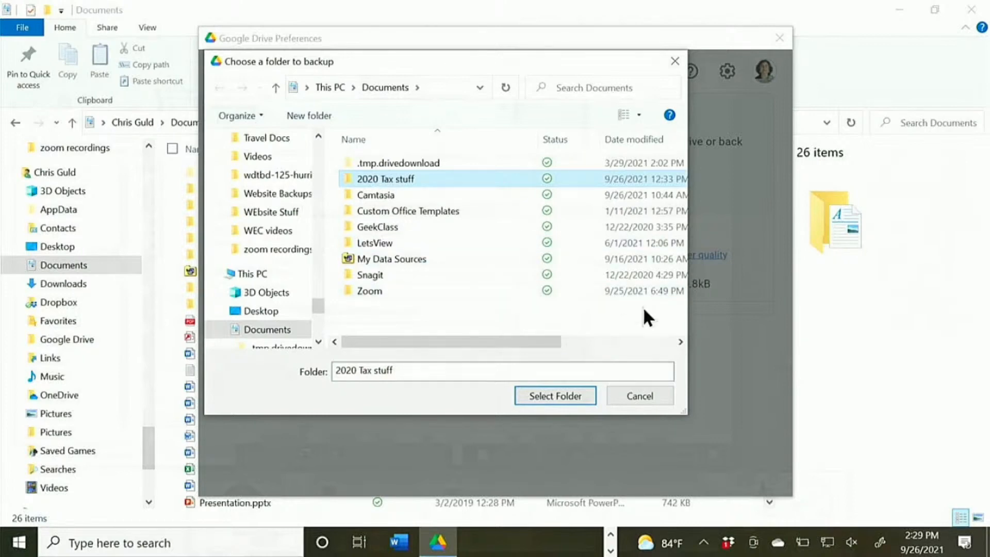
left_click(553, 398)
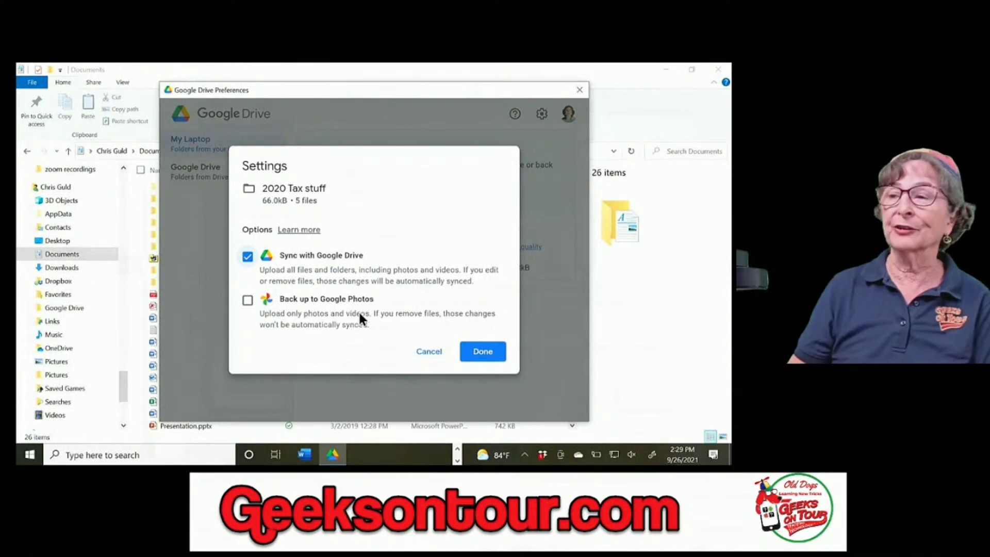
left_click(490, 350)
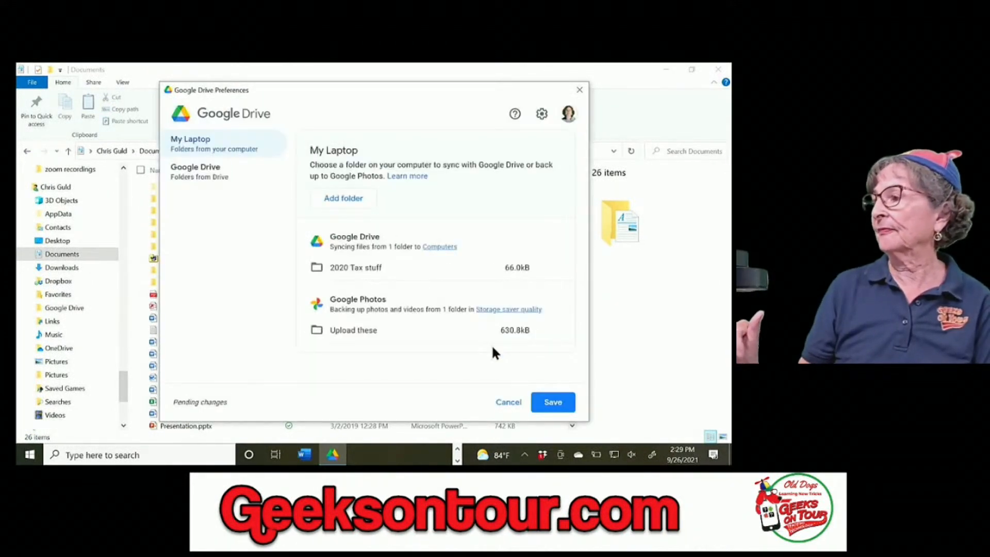
Step: Save the 2020 Tax stuff sync change and close the Preferences window
left_click(553, 403)
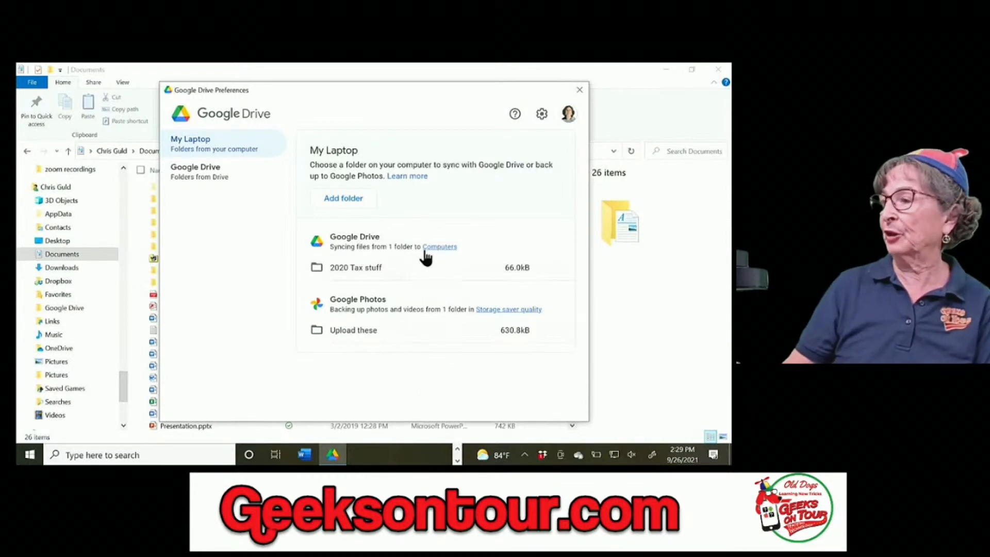
mouse_move(369, 264)
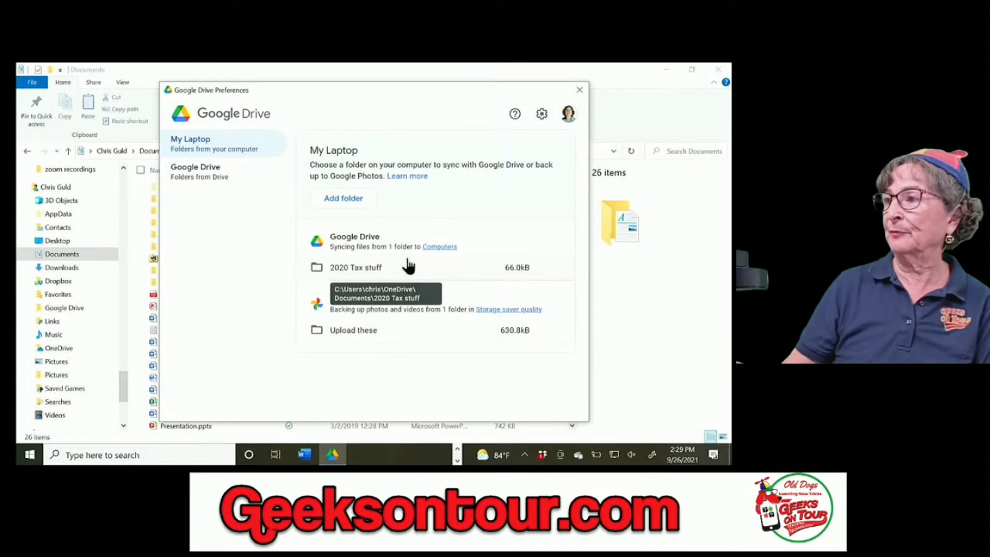
mouse_move(392, 334)
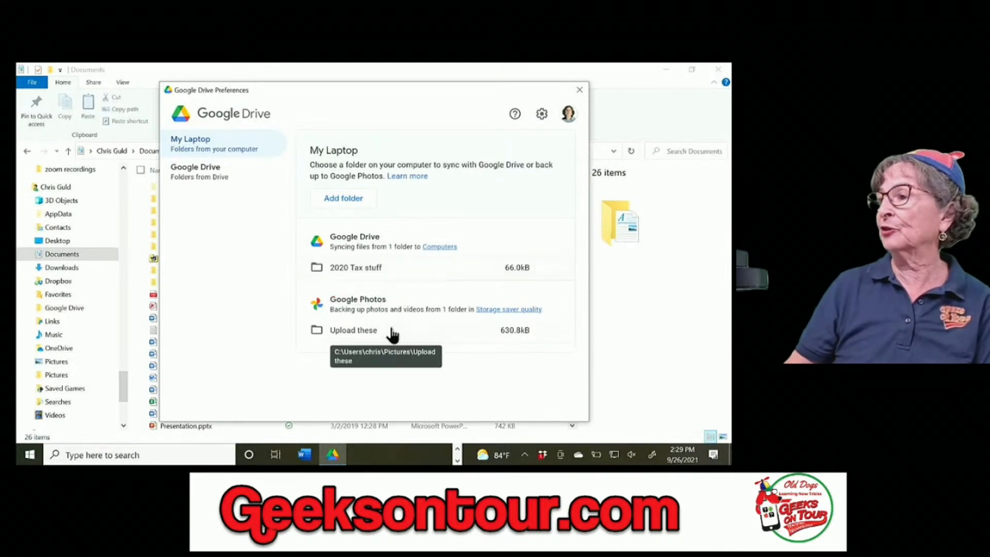
left_click(579, 95)
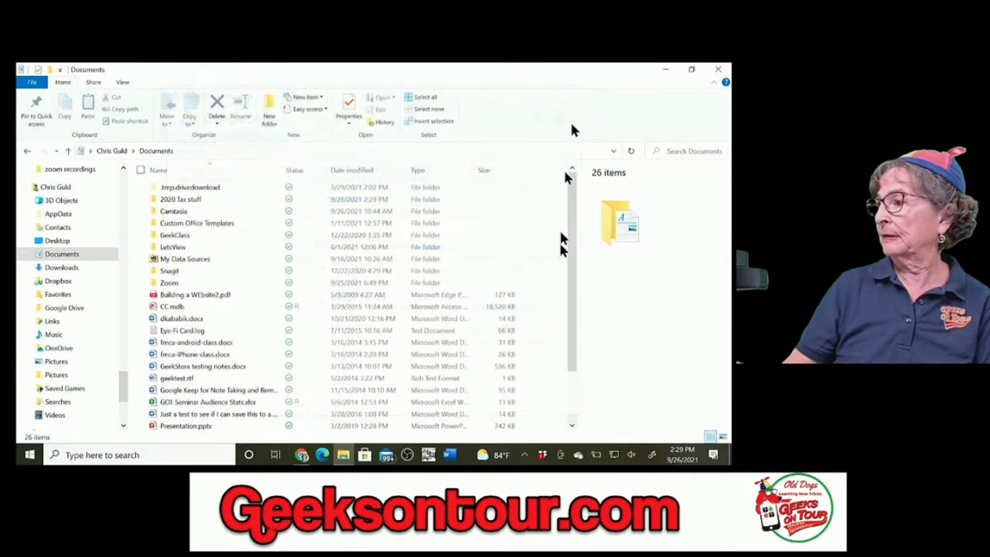
Step: Check sync status in Google Drive's tray activity panel, then dismiss it
left_click(525, 456)
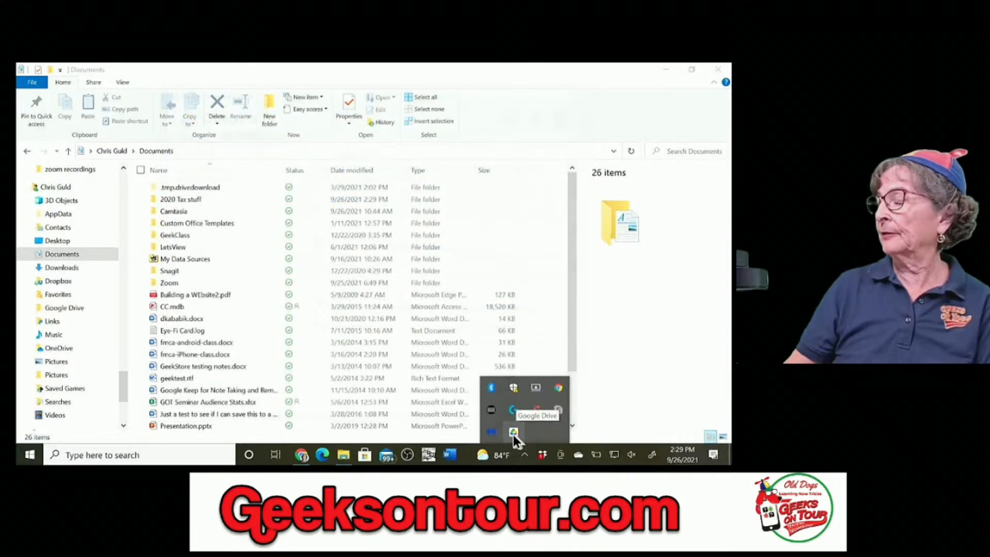
left_click(513, 433)
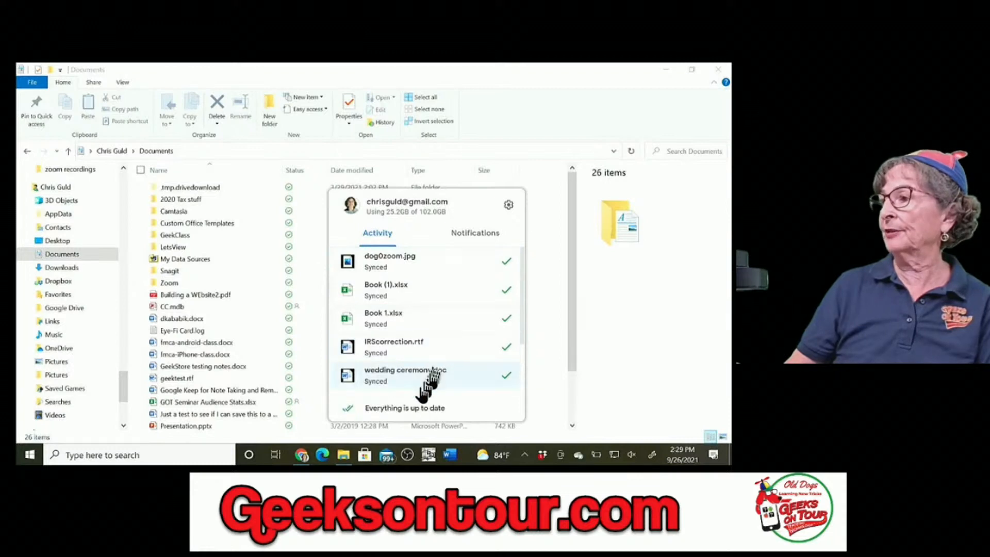
left_click(535, 221)
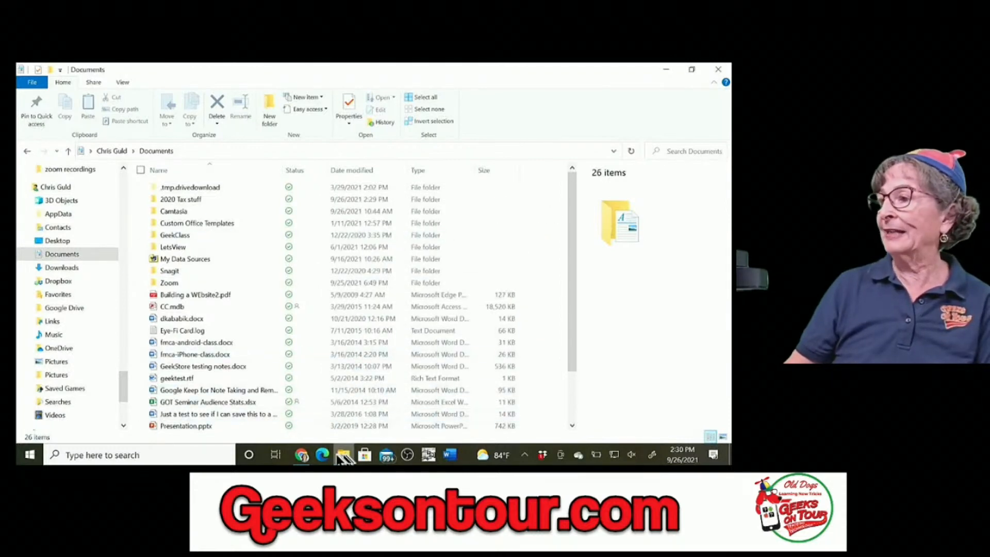
Step: Open Google Drive's My Drive in Chrome's new tab from the Google apps grid
mouse_move(302, 458)
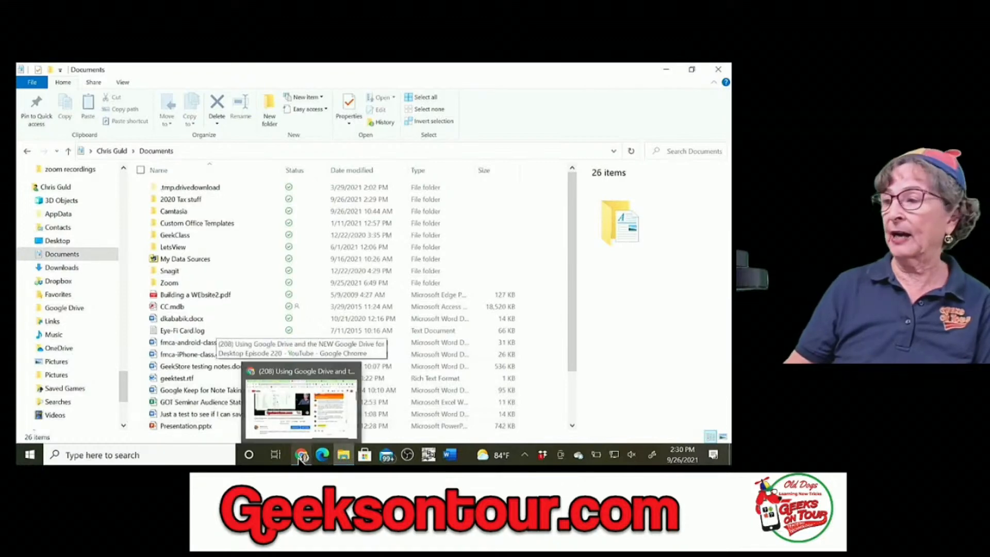
left_click(294, 374)
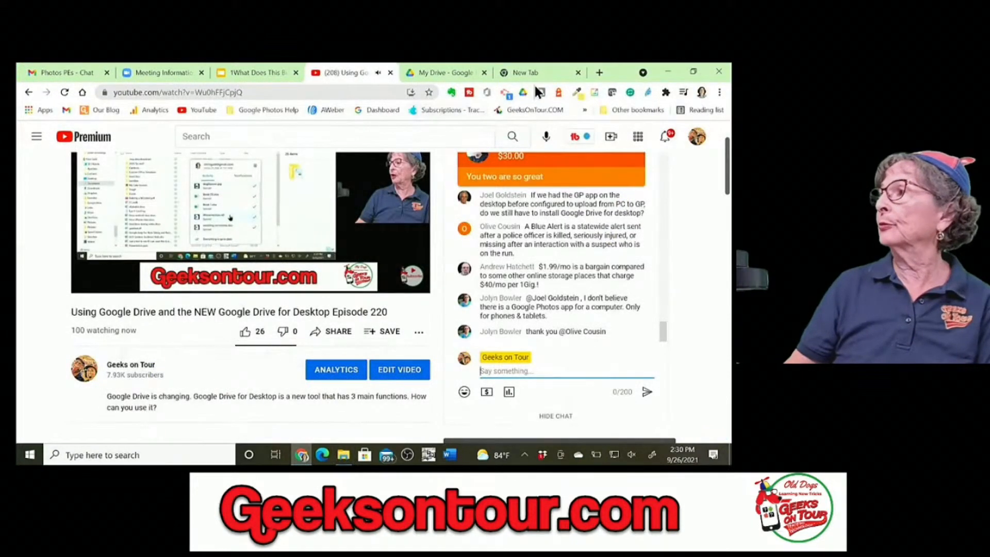
left_click(561, 71)
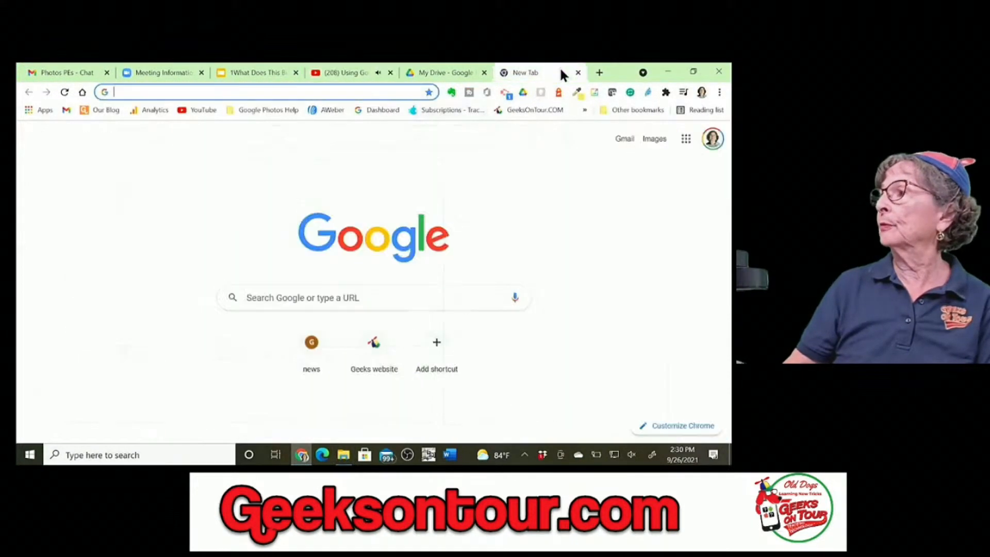
left_click(684, 144)
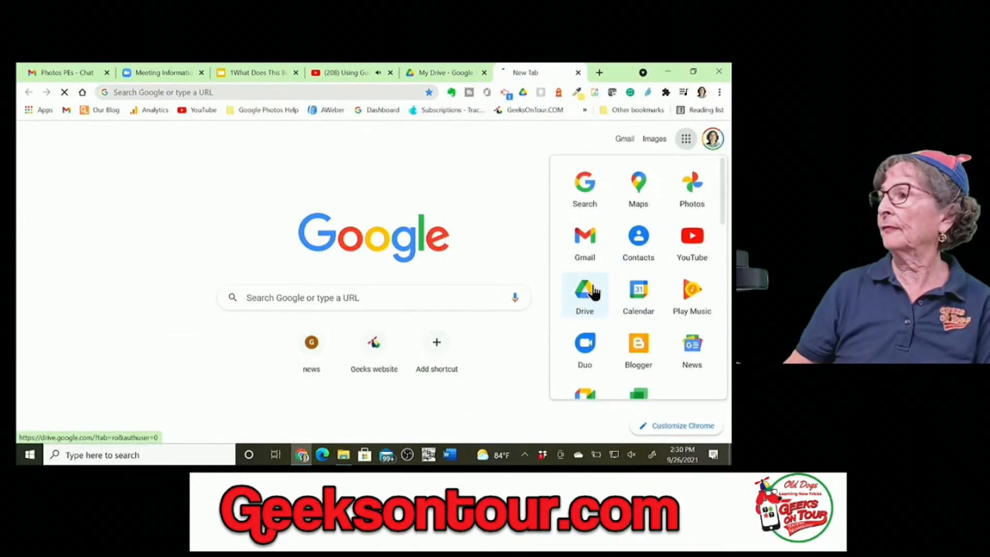
left_click(593, 288)
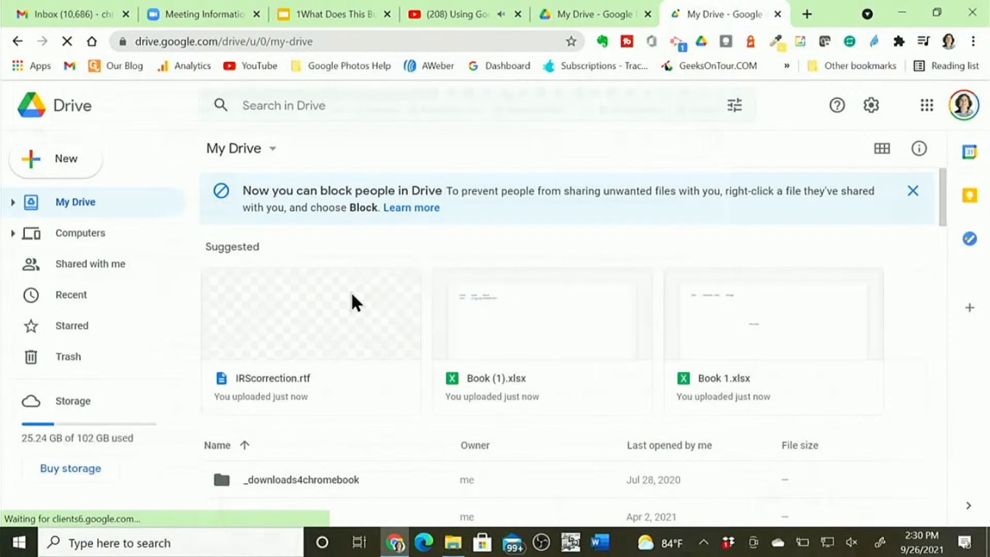
Step: Expand Computers in Drive's sidebar and browse another computer's backed-up folders
left_click(12, 234)
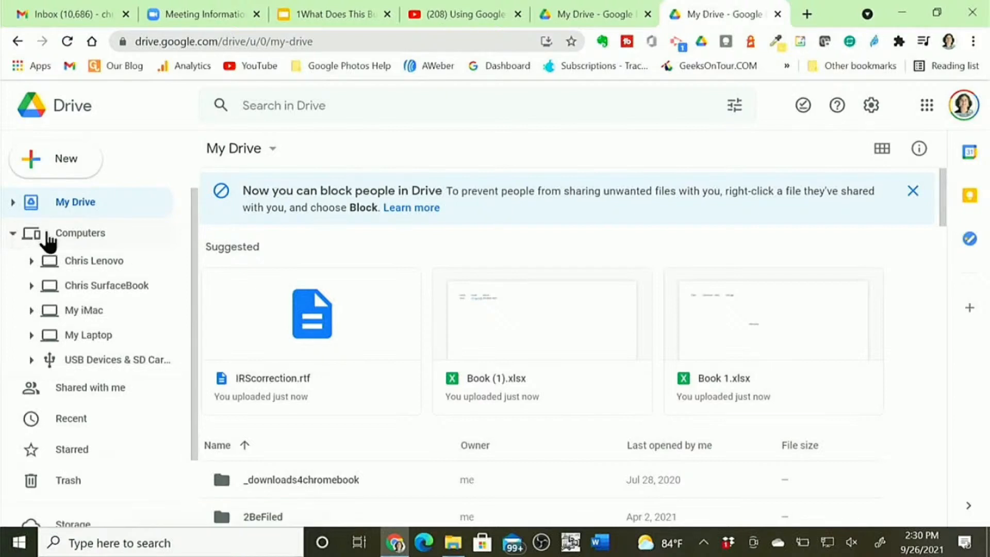
left_click(65, 285)
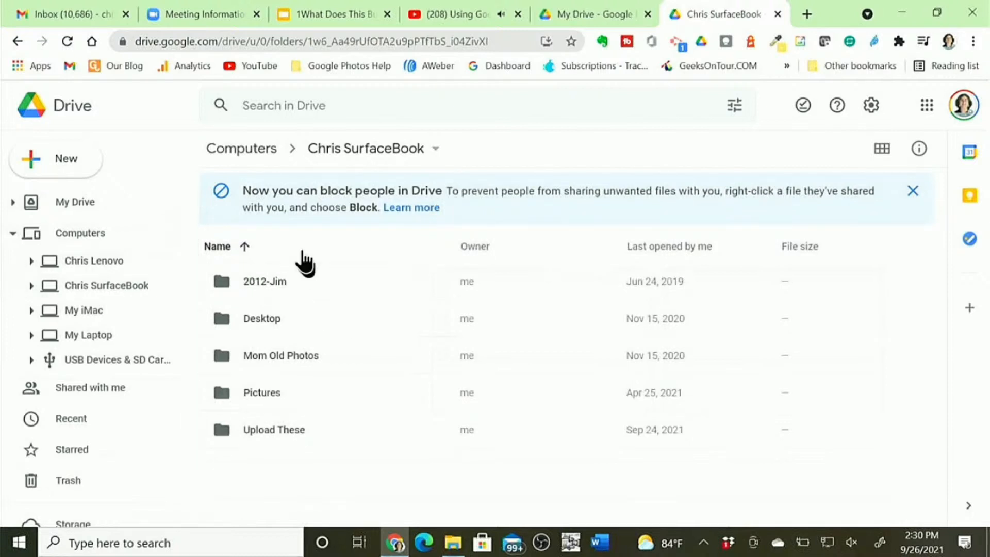
left_click(31, 285)
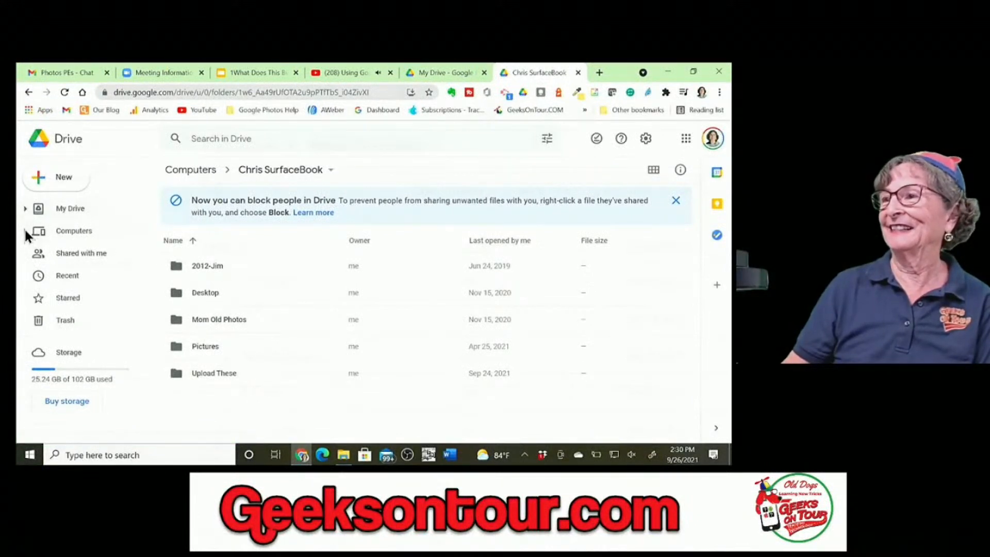
Step: Open My Laptop under Computers, refresh it, and open the 2020 Tax stuff folder
left_click(24, 230)
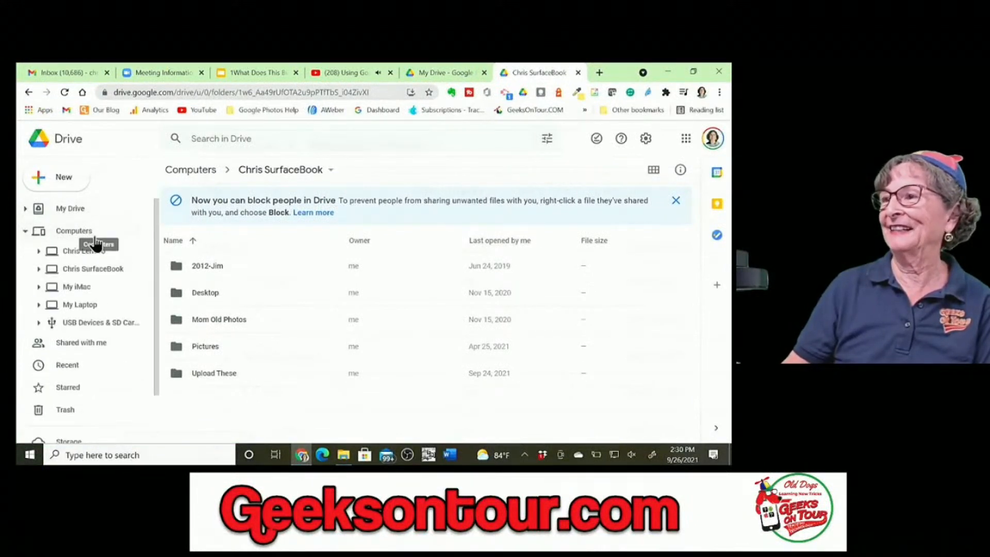
left_click(79, 305)
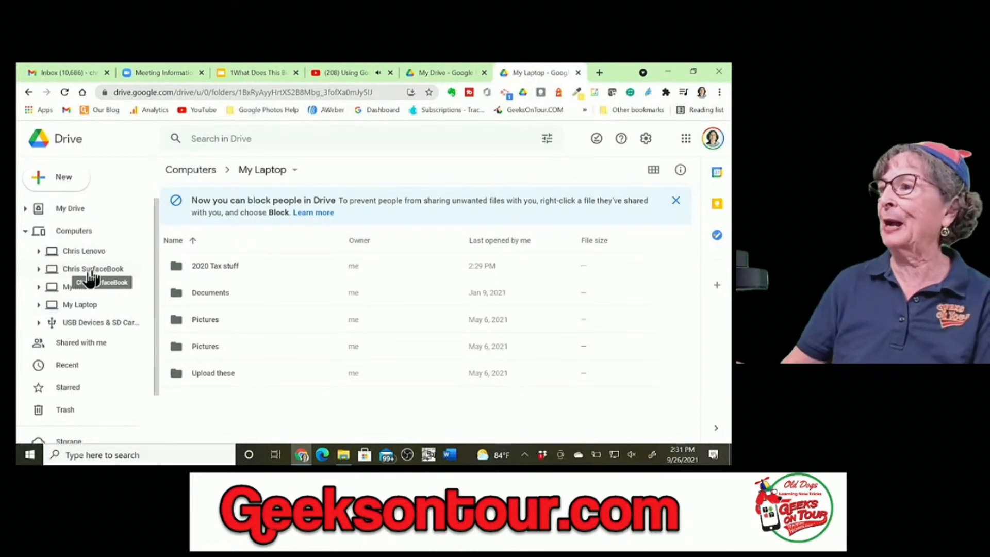
left_click(57, 309)
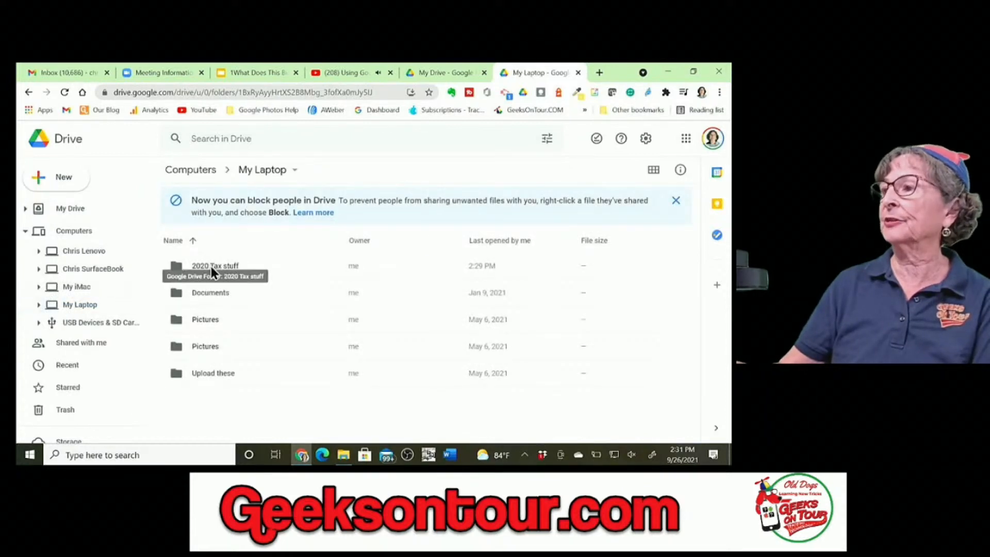
double_click(209, 265)
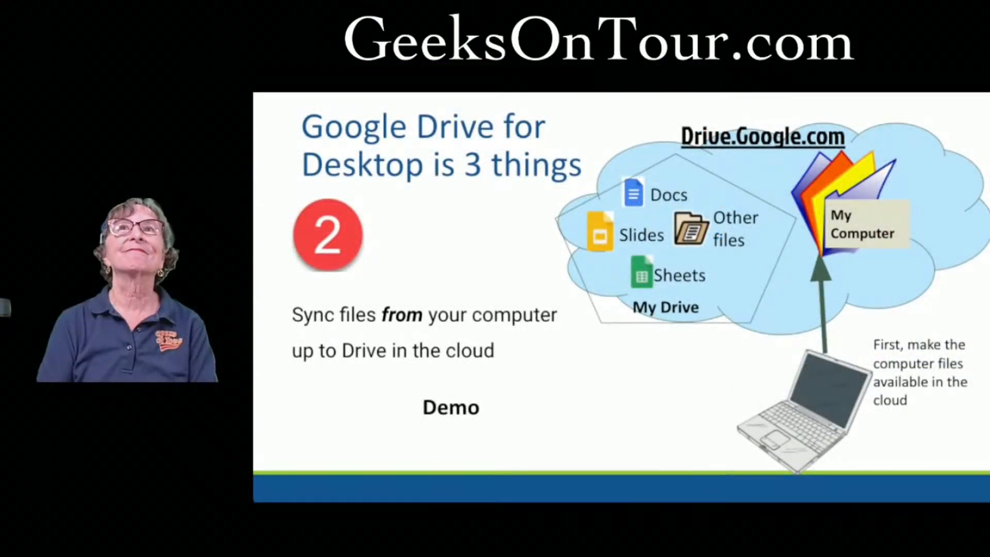
Step: Step through the sync slide builds and Google Photos slide to the Video 706 migration slide
key("Right")
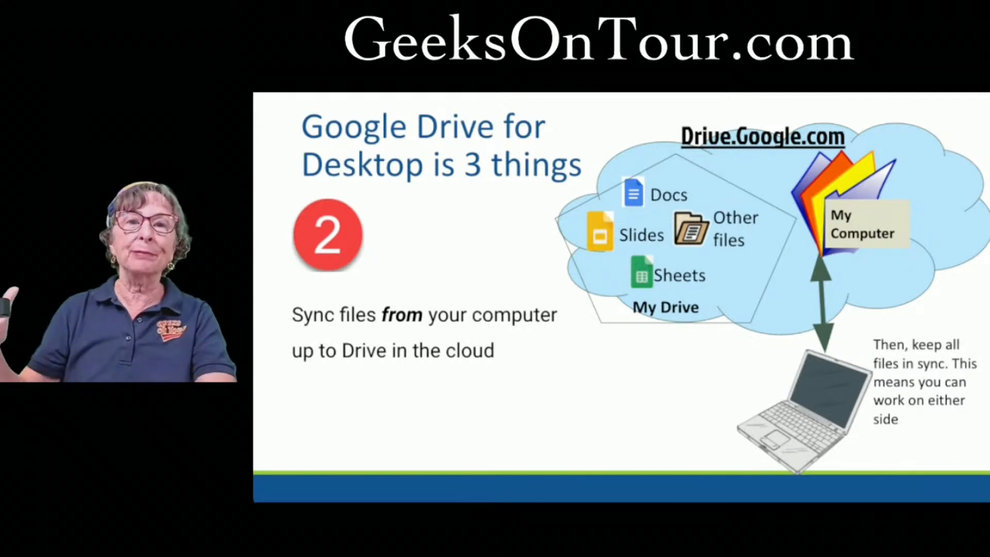
key("Right")
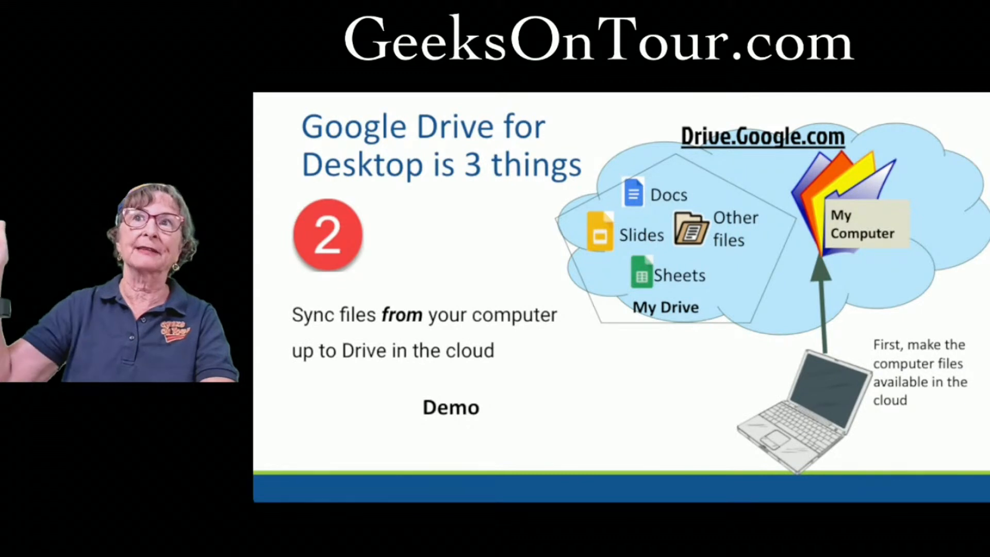
key("Right")
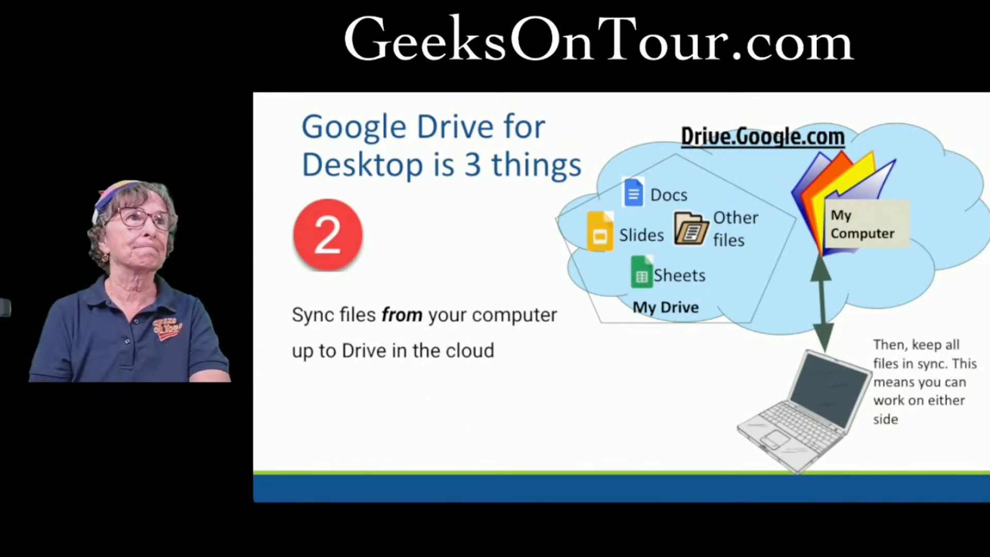
key("Right")
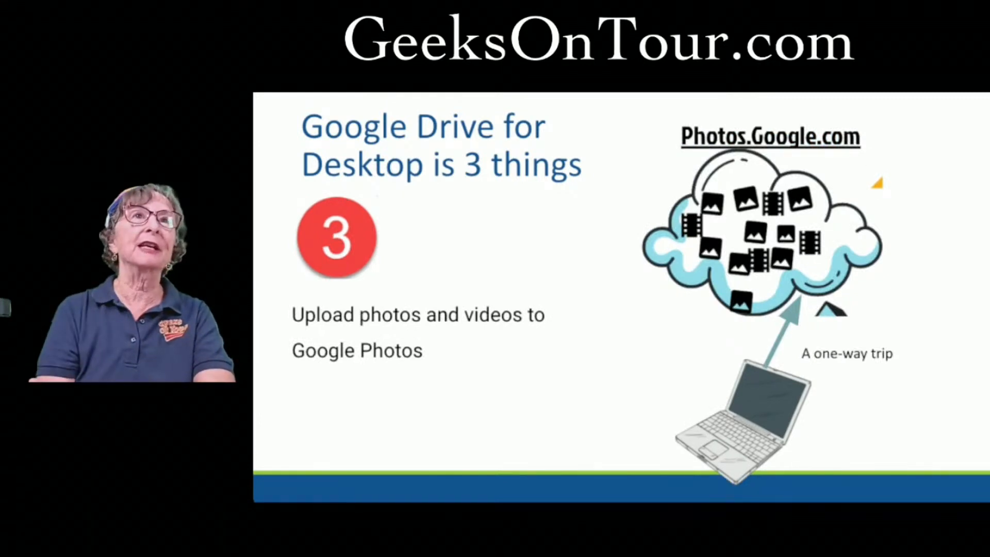
key("Right")
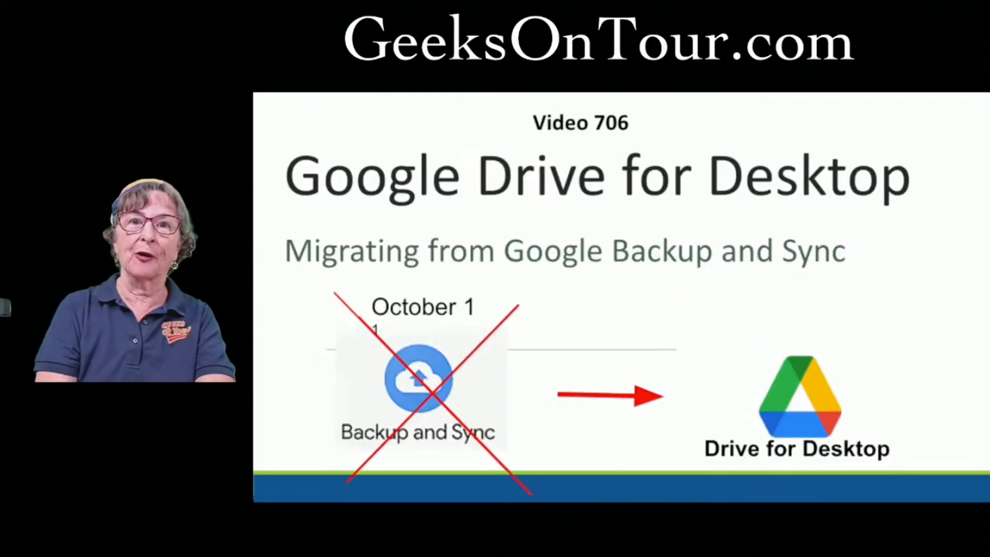
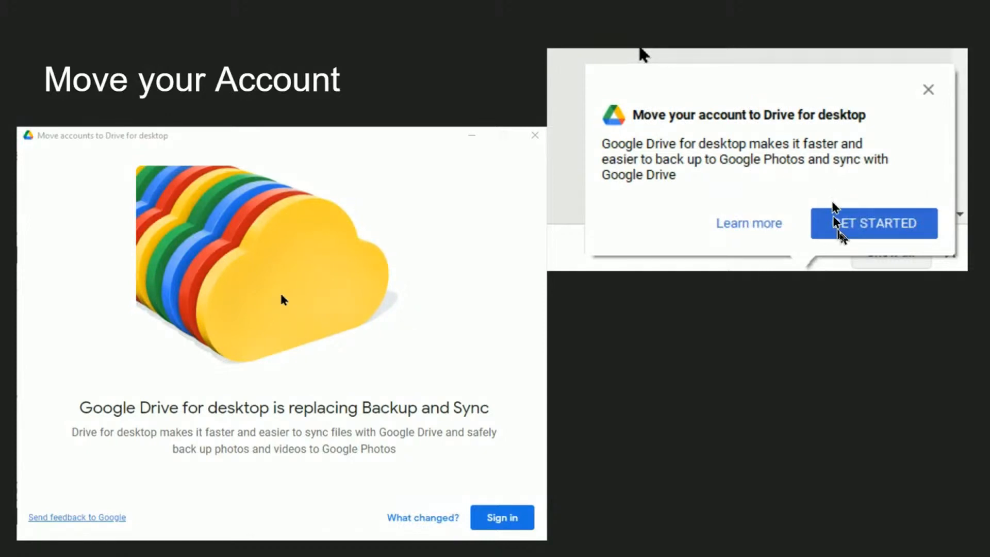
Step: Advance past the account-selection and sync-options slides to the Stream Files recommendation slide
left_click(634, 382)
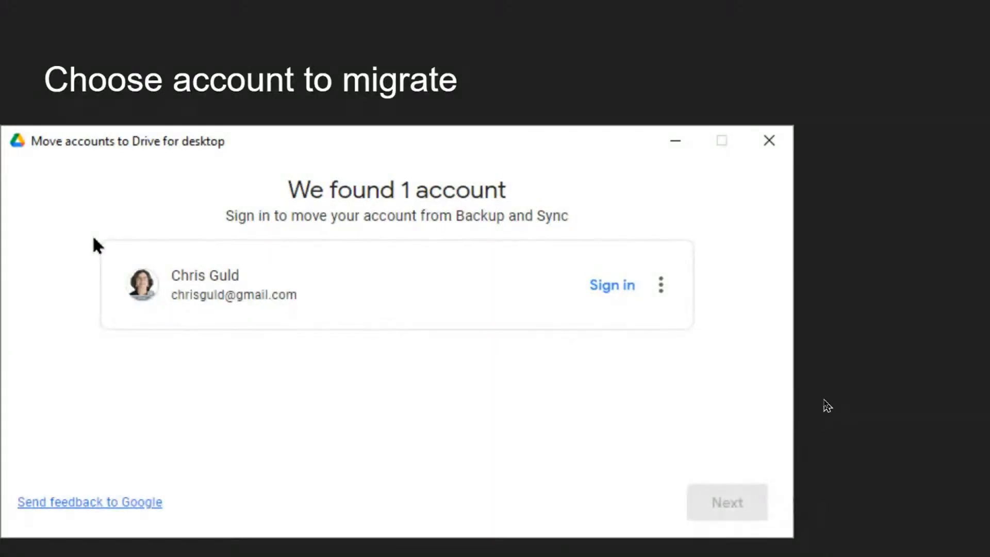
left_click(826, 405)
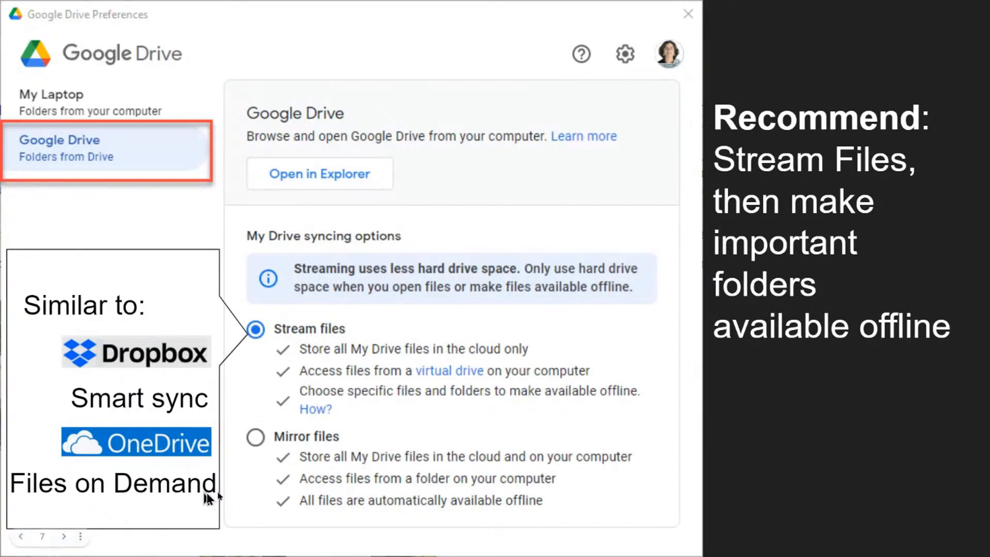
Step: Advance past the Almost done and Demo slides to File Explorer showing Google Drive (G:)
left_click(484, 423)
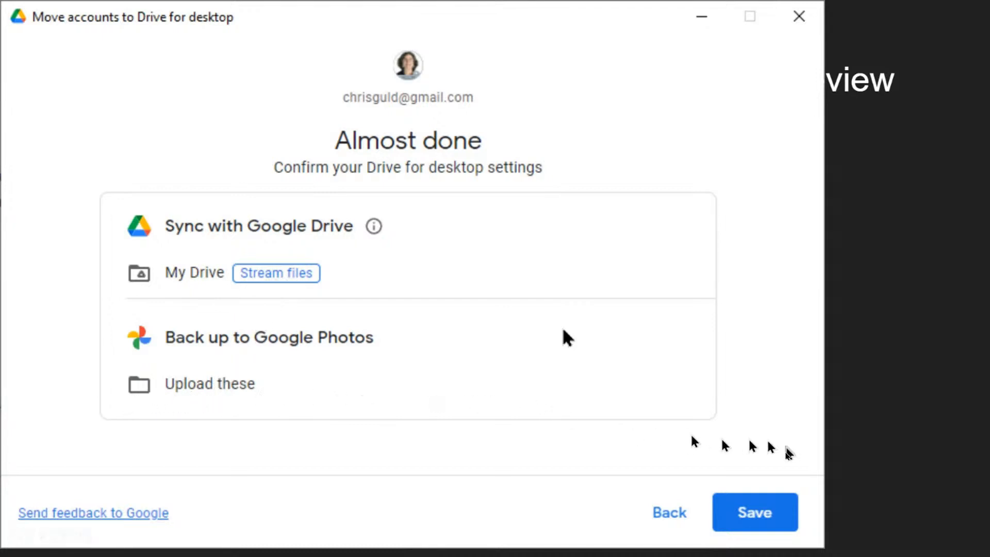
left_click(482, 439)
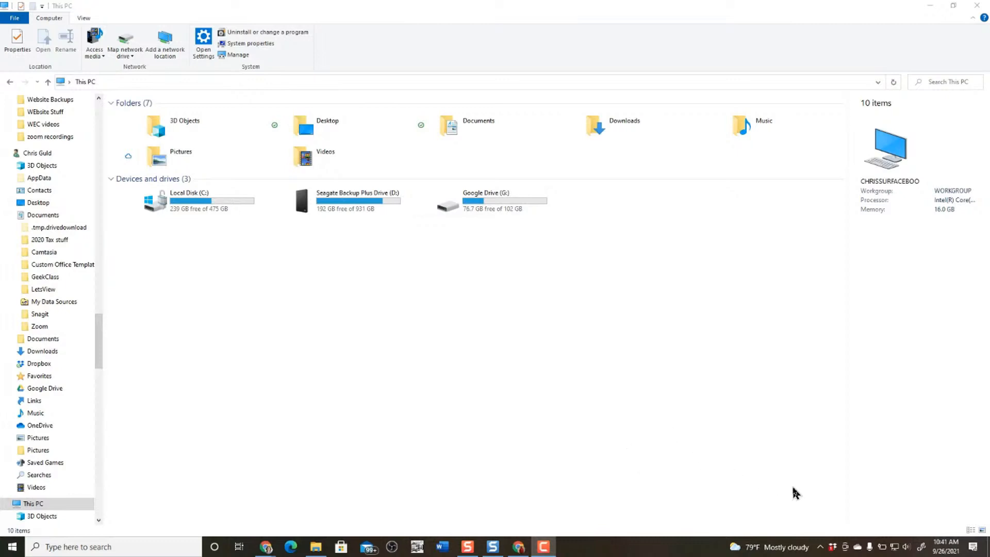
Step: Quit Google Drive for desktop from its tray icon's settings menu, removing the G: drive
left_click(820, 550)
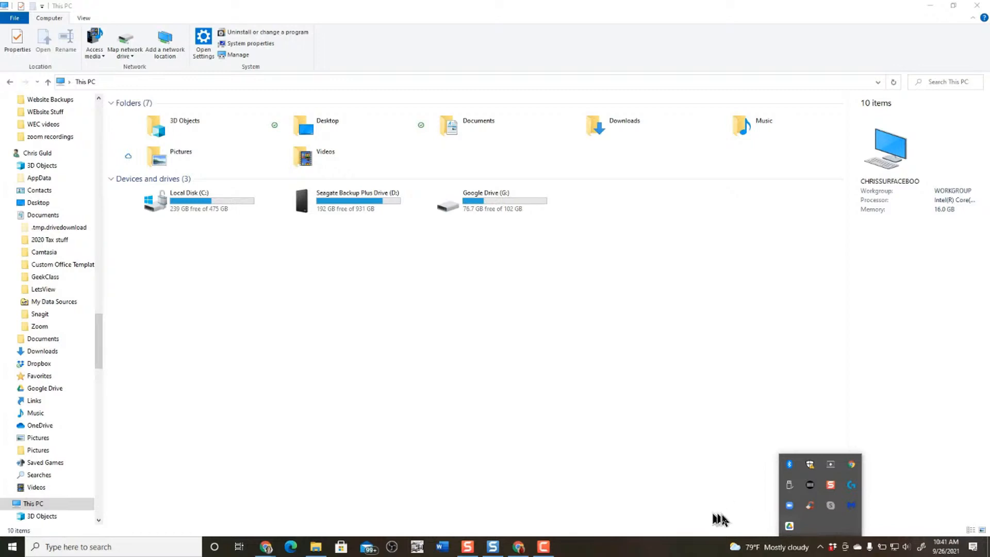
left_click(820, 550)
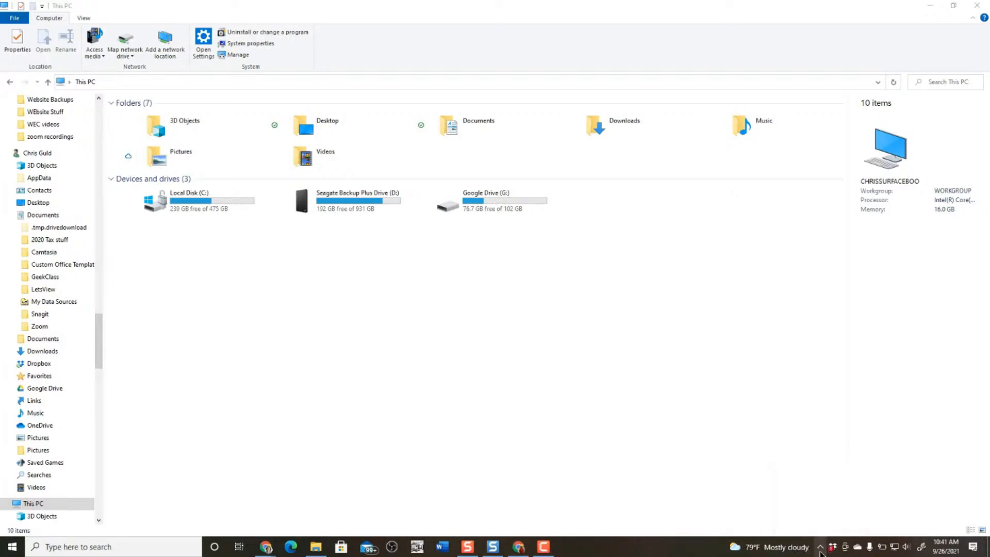
left_click(820, 550)
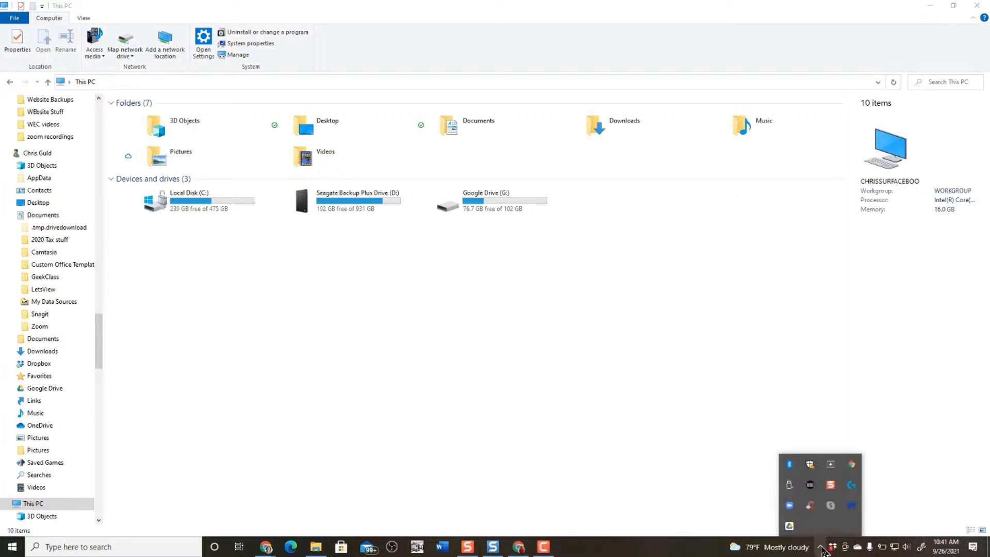
left_click(790, 527)
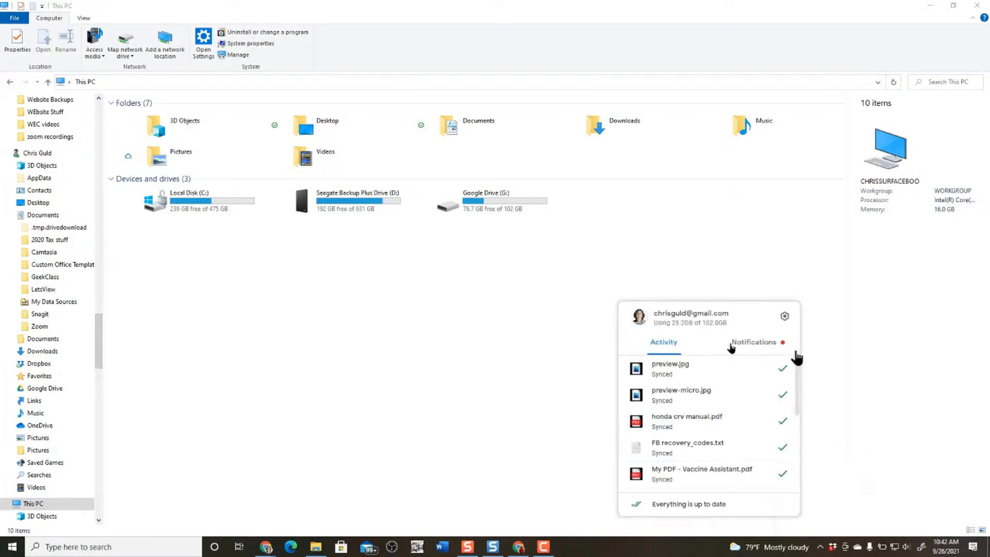
left_click(785, 317)
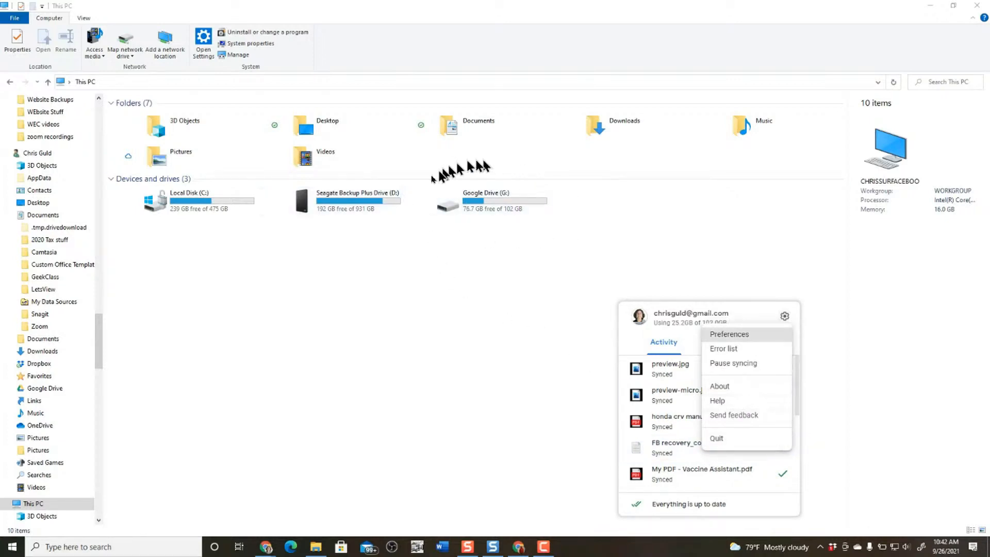
left_click(718, 442)
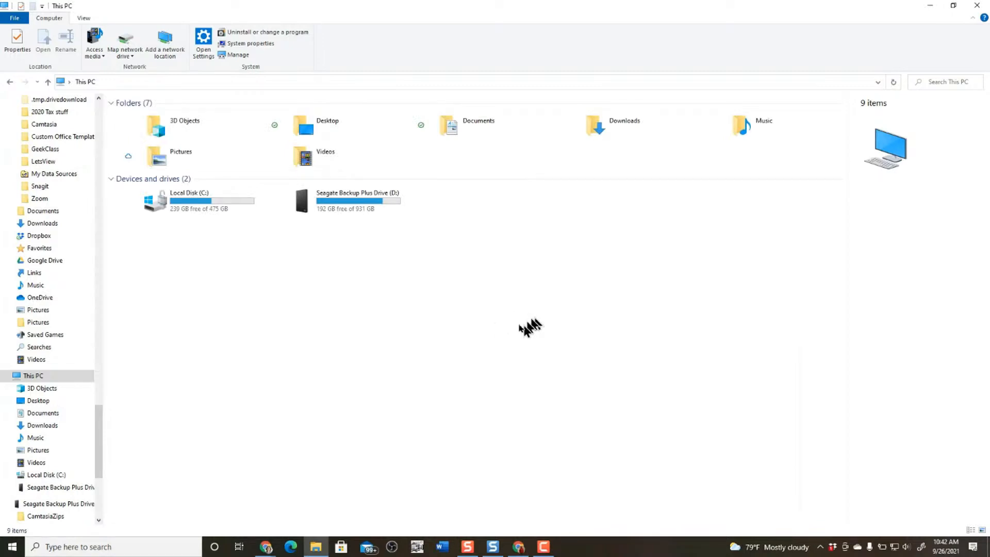
Step: Relaunch Google Drive via a Windows search for 'drive' and confirm its tray icon returns
left_click(820, 550)
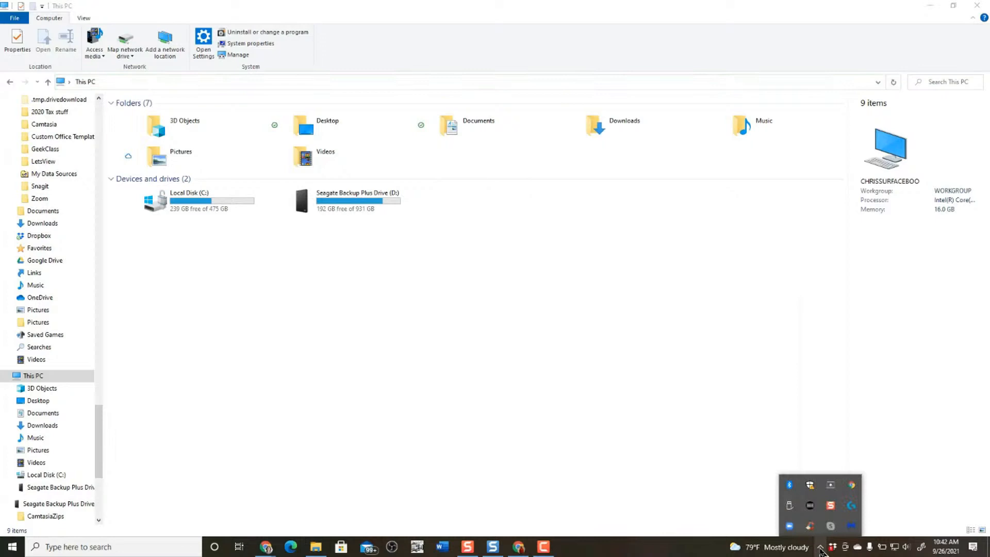
left_click(657, 451)
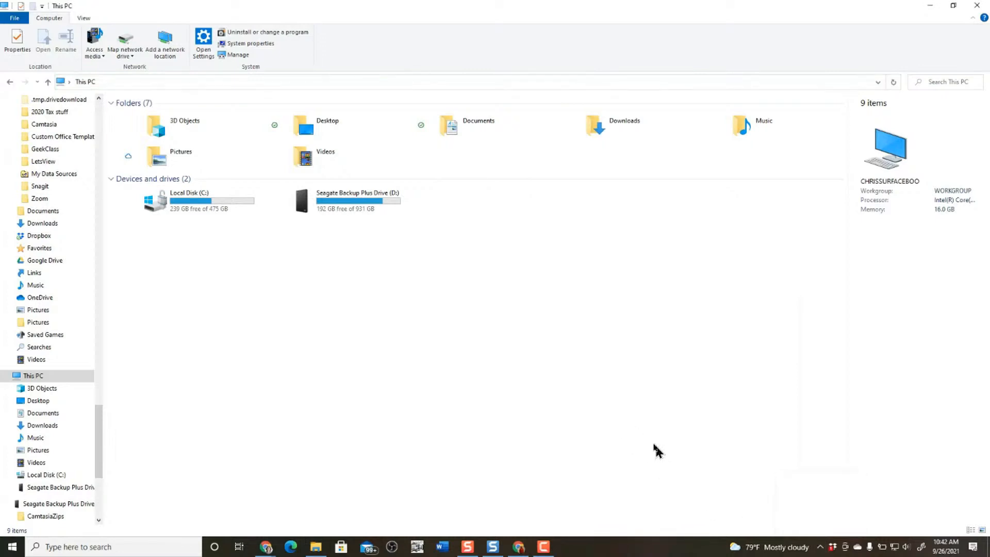
left_click(108, 547)
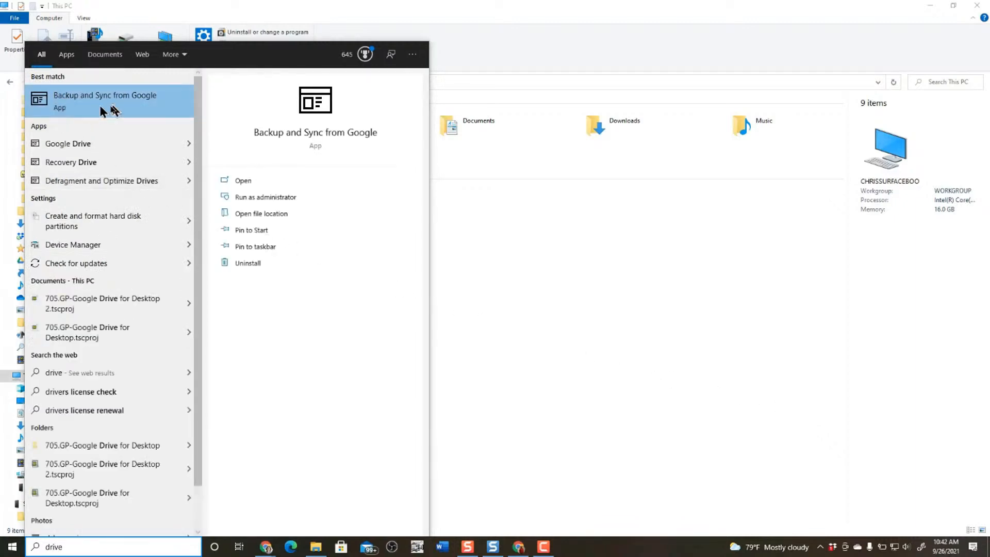
left_click(68, 145)
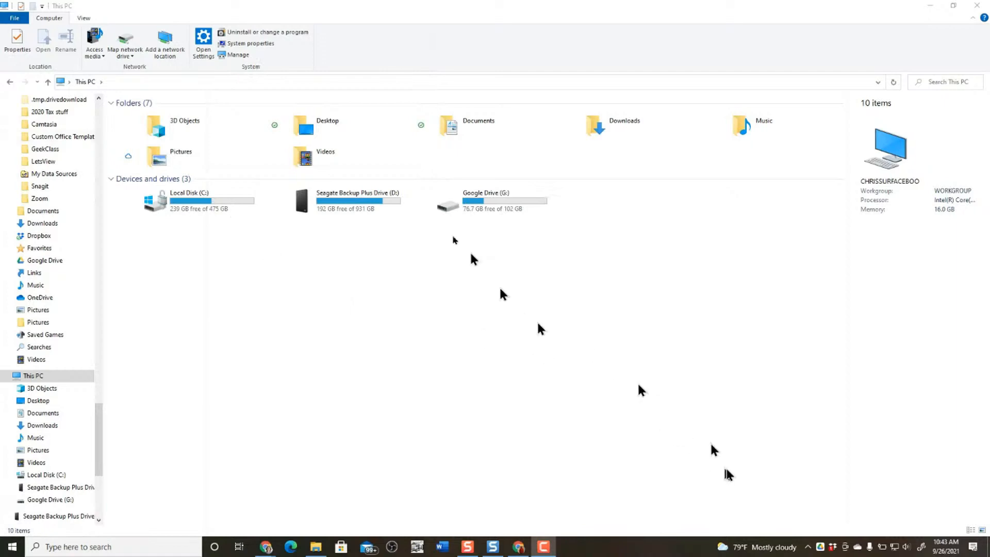
left_click(809, 549)
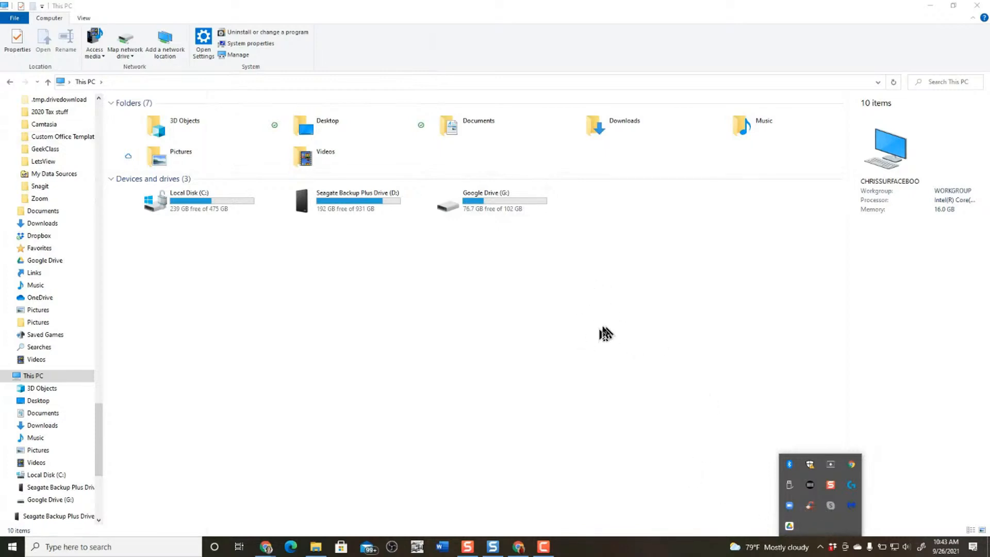
Step: Open Google Drive (G:) > My Drive and scroll through its 291 streamed folders
double_click(489, 205)
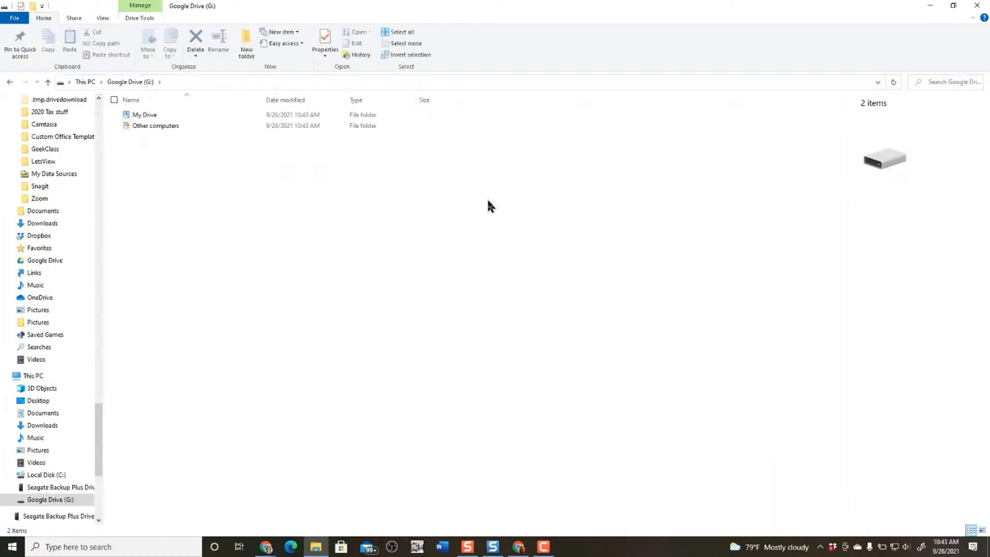
double_click(145, 118)
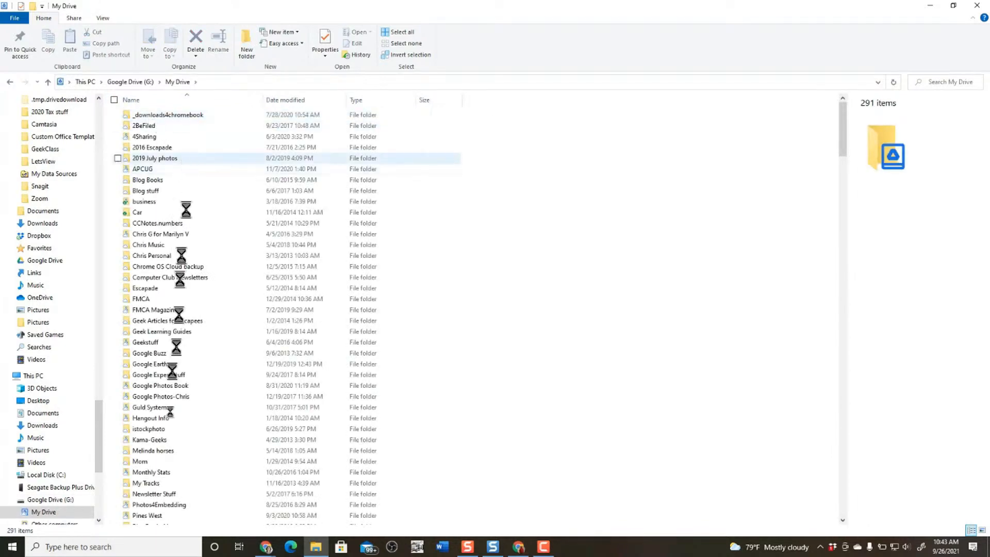
scroll(173, 472, "down", 4)
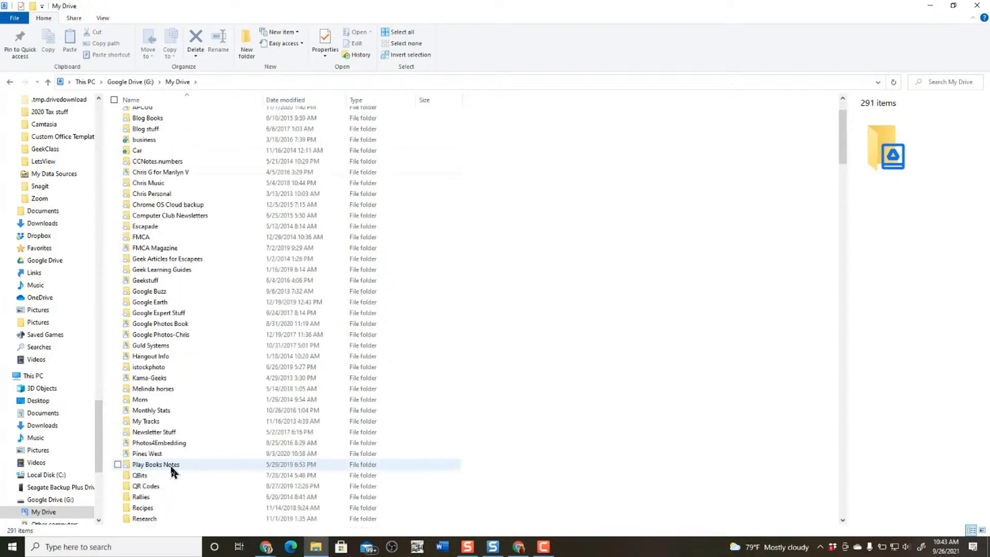
scroll(212, 354, "up", 4)
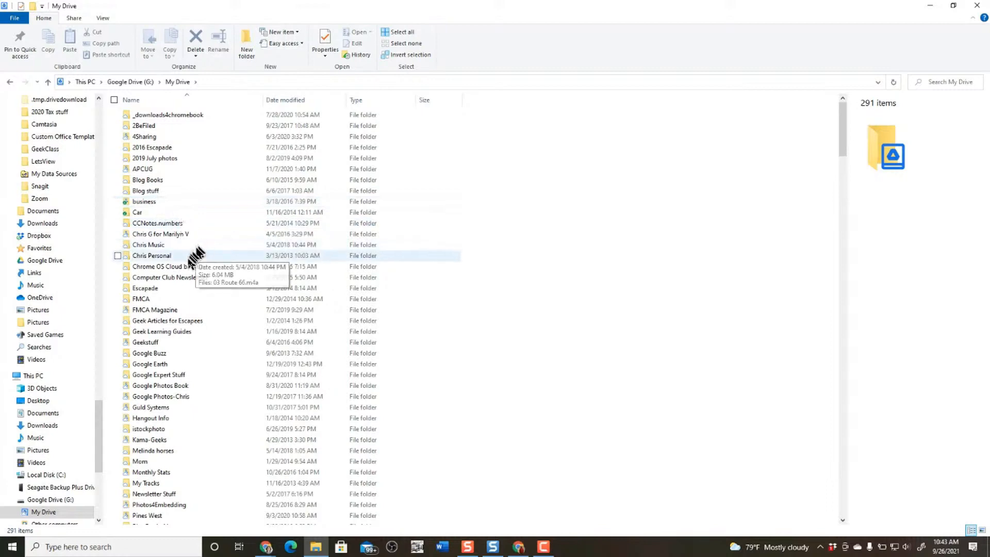
Step: Make the Chris Music folder available offline, then open the 2016 Escapade folder
left_click(127, 247)
right_click(127, 247)
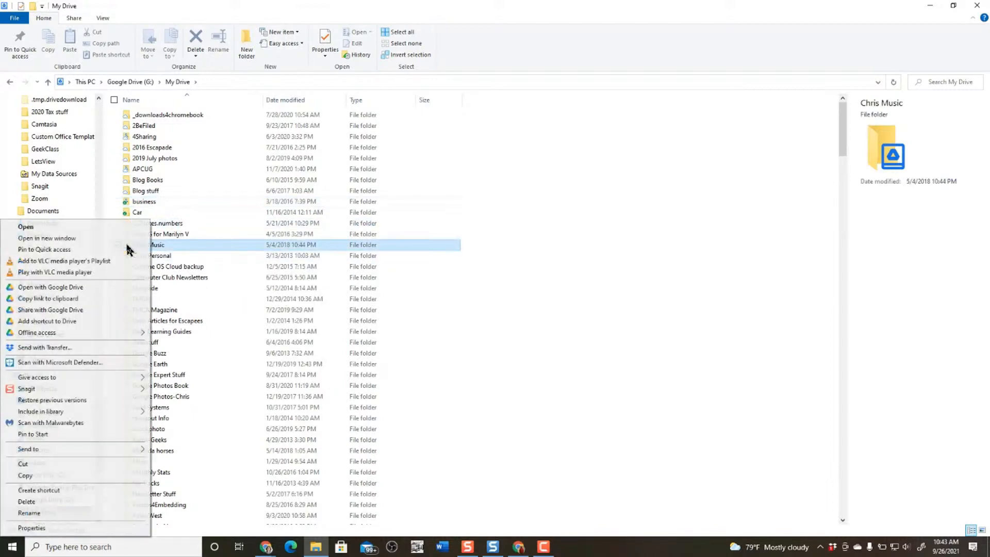
mouse_move(57, 335)
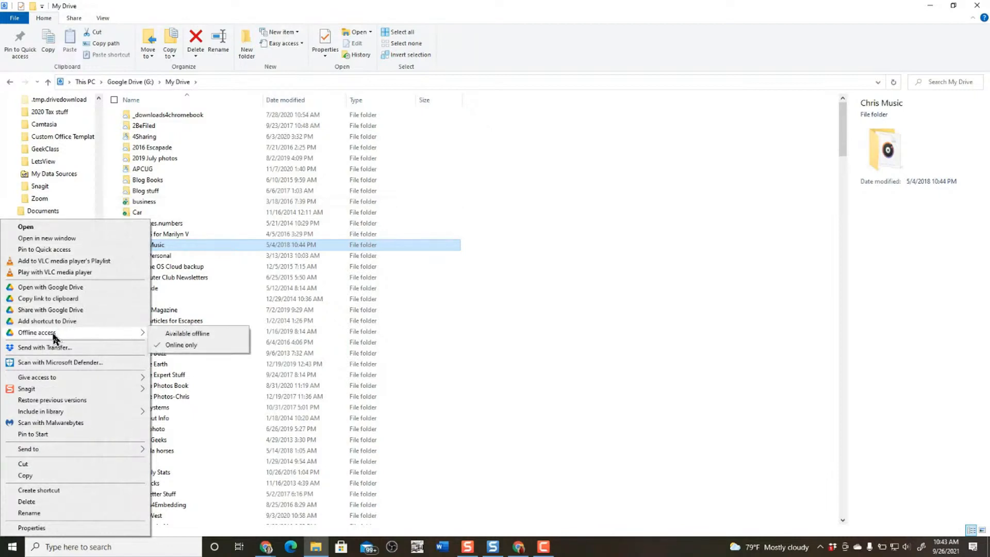
left_click(207, 335)
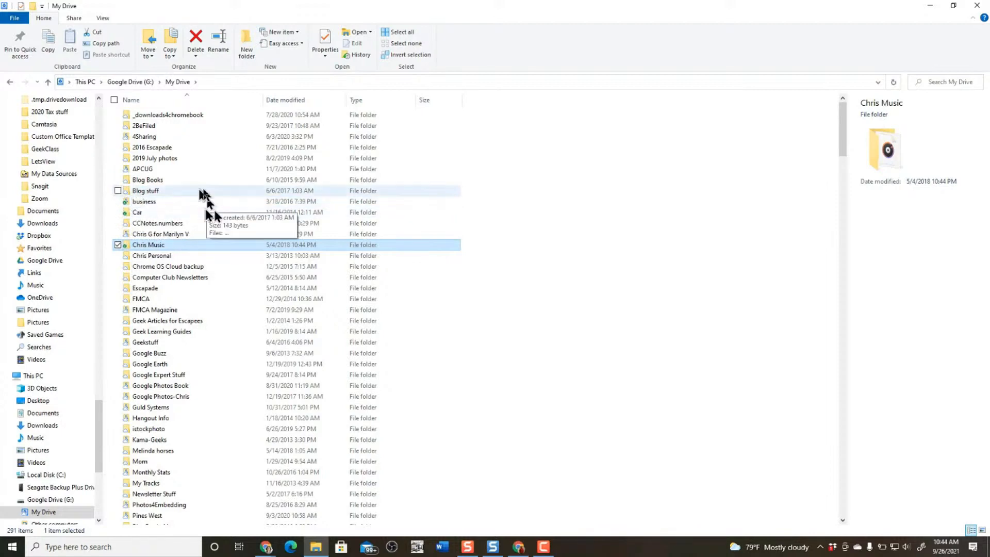
left_click(137, 149)
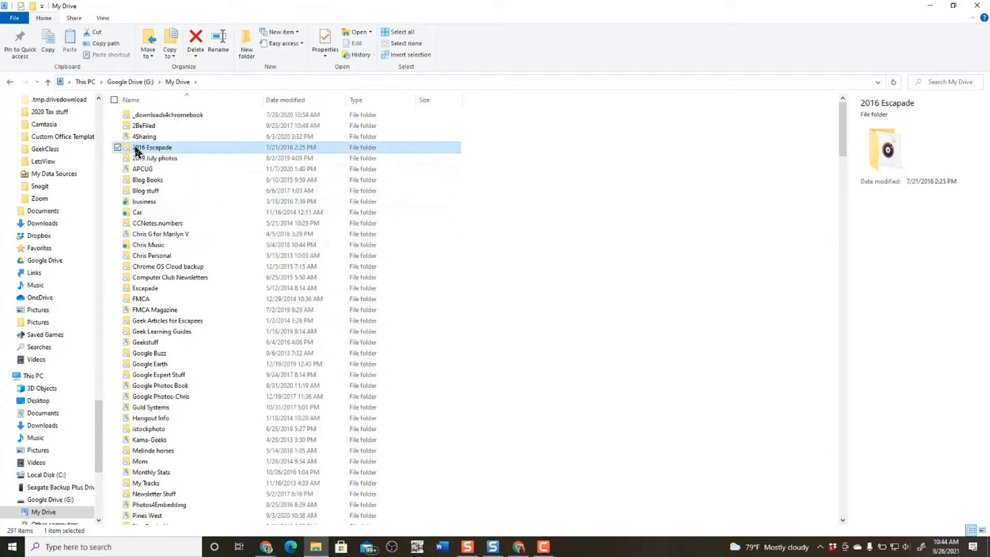
double_click(136, 149)
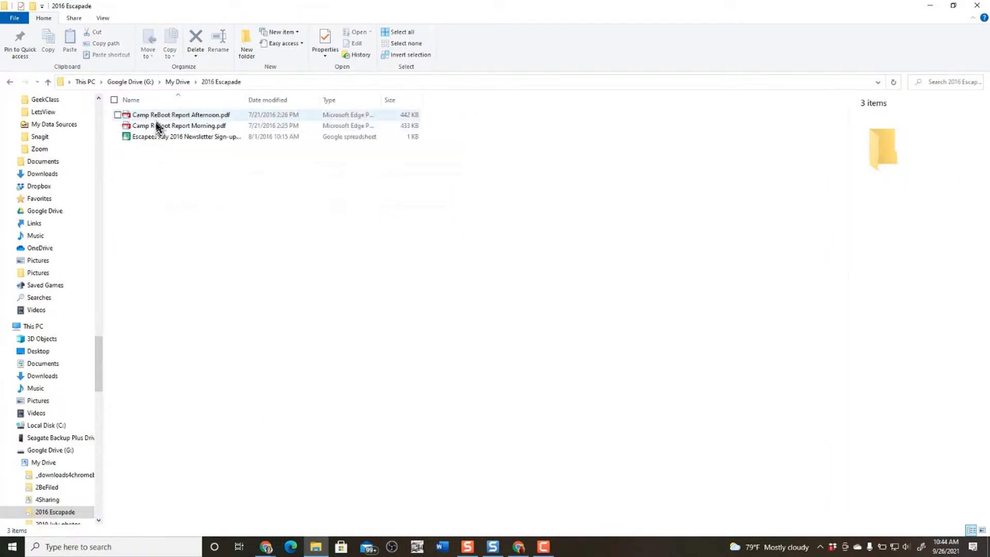